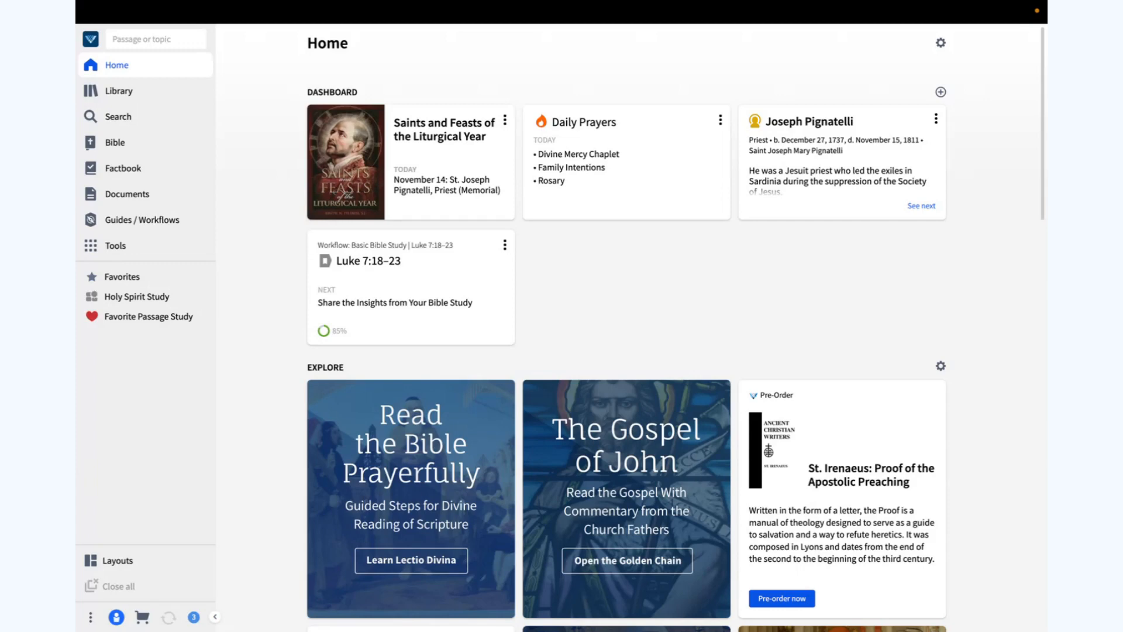
Step: Open the preferred Bible, English Standard Version Catholic Edition, and the Notes tool
click(115, 143)
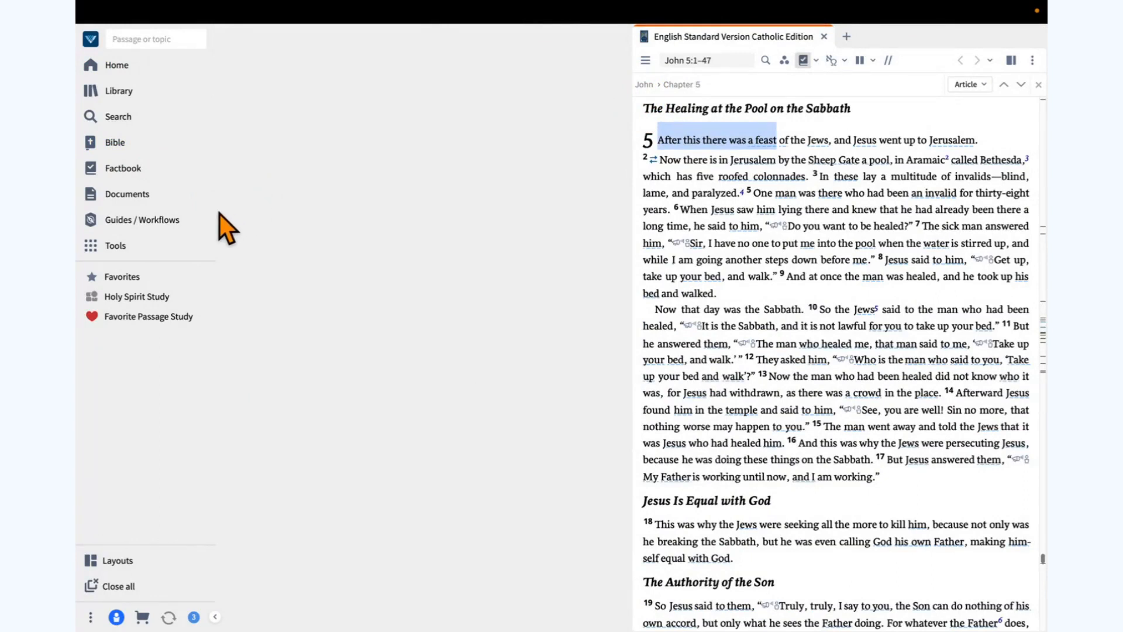
click(121, 248)
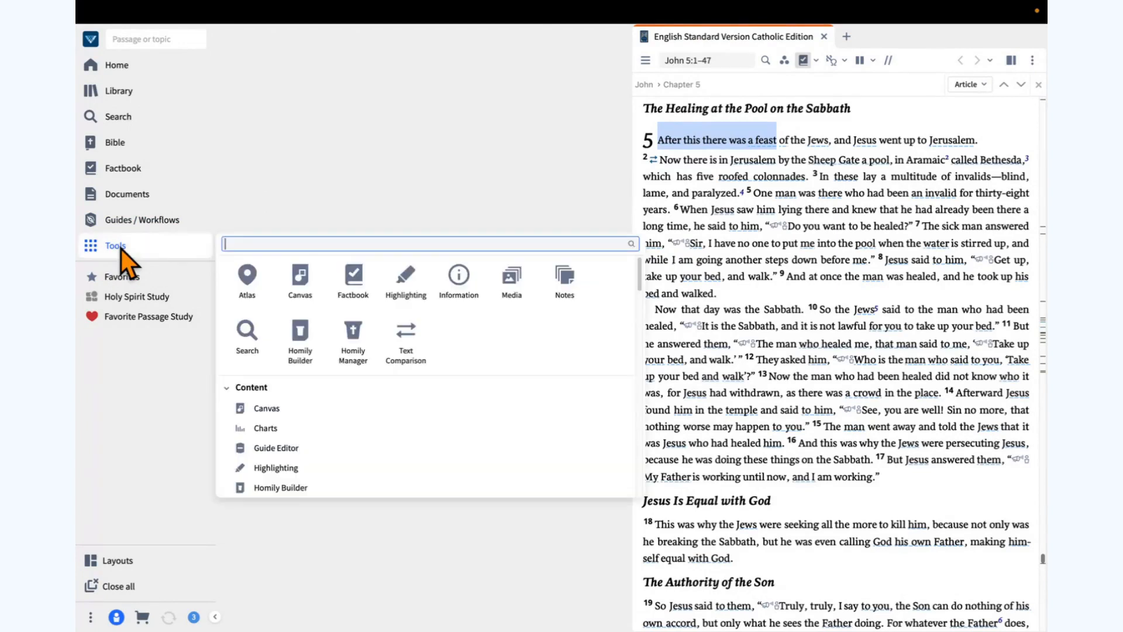
click(566, 299)
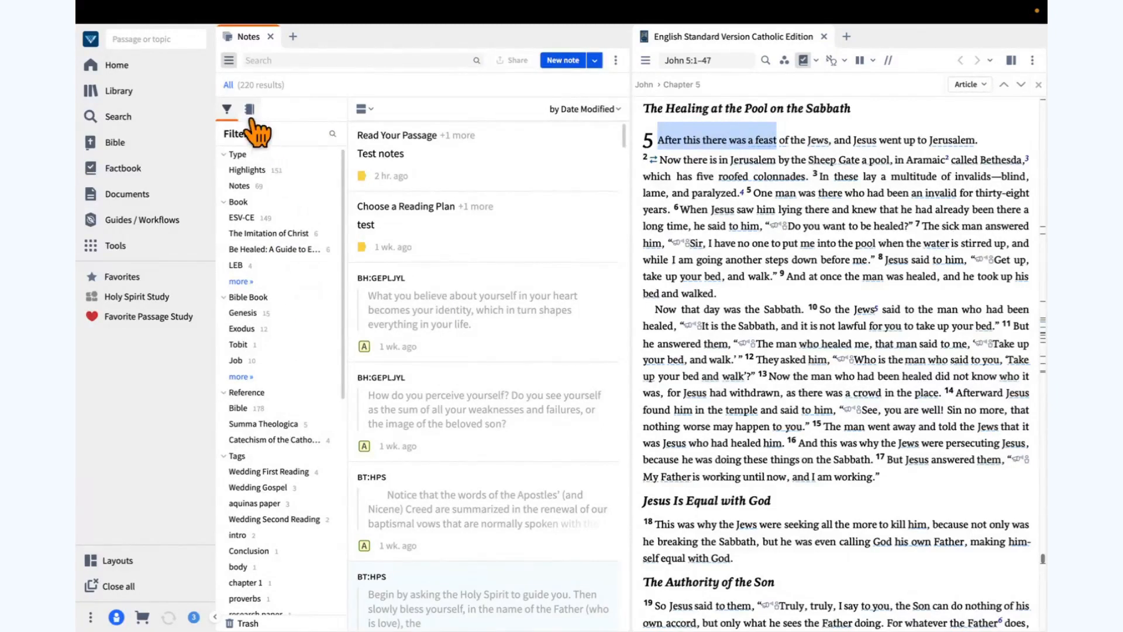
Step: Toggle the filter sidebar of the Notes tool and leave it hidden so only the notes list is displayed
click(229, 61)
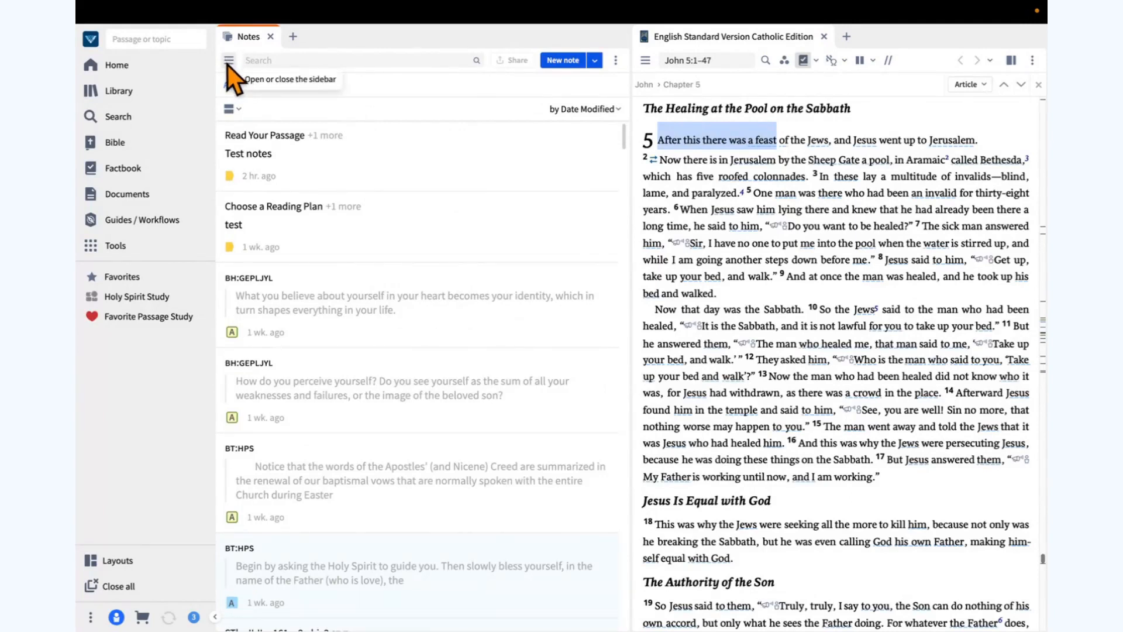
click(227, 61)
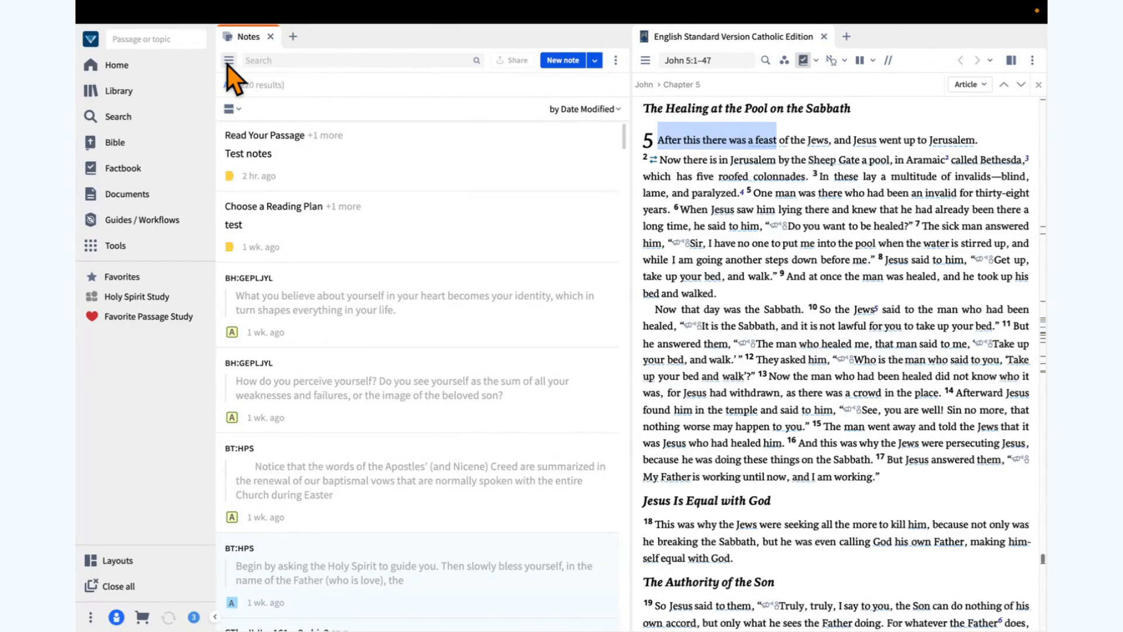
click(228, 61)
click(229, 63)
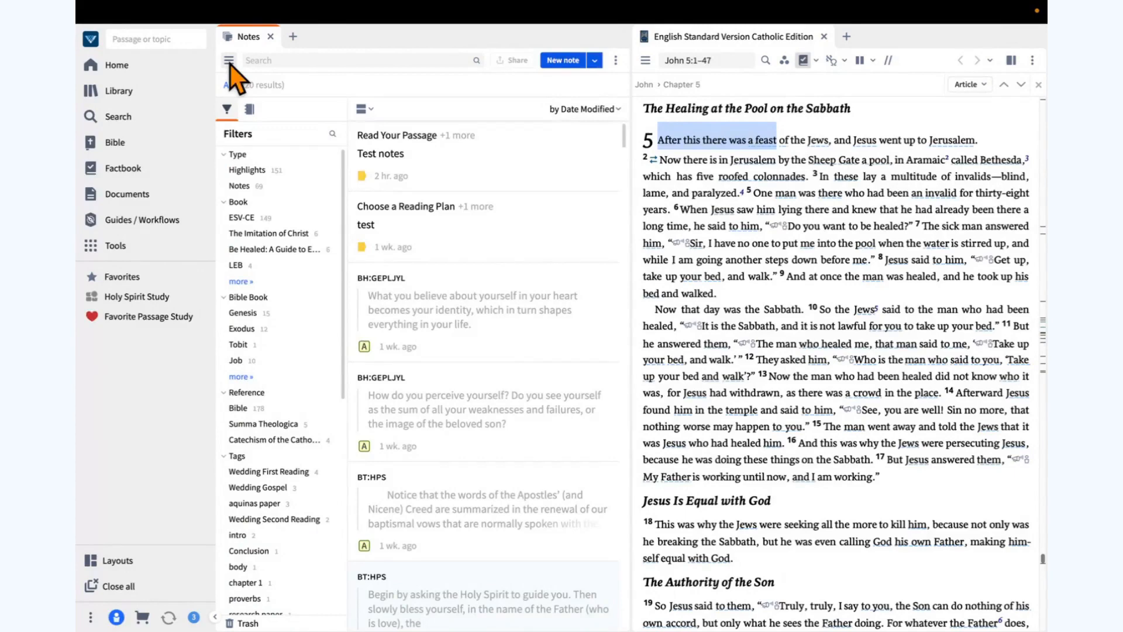
click(230, 65)
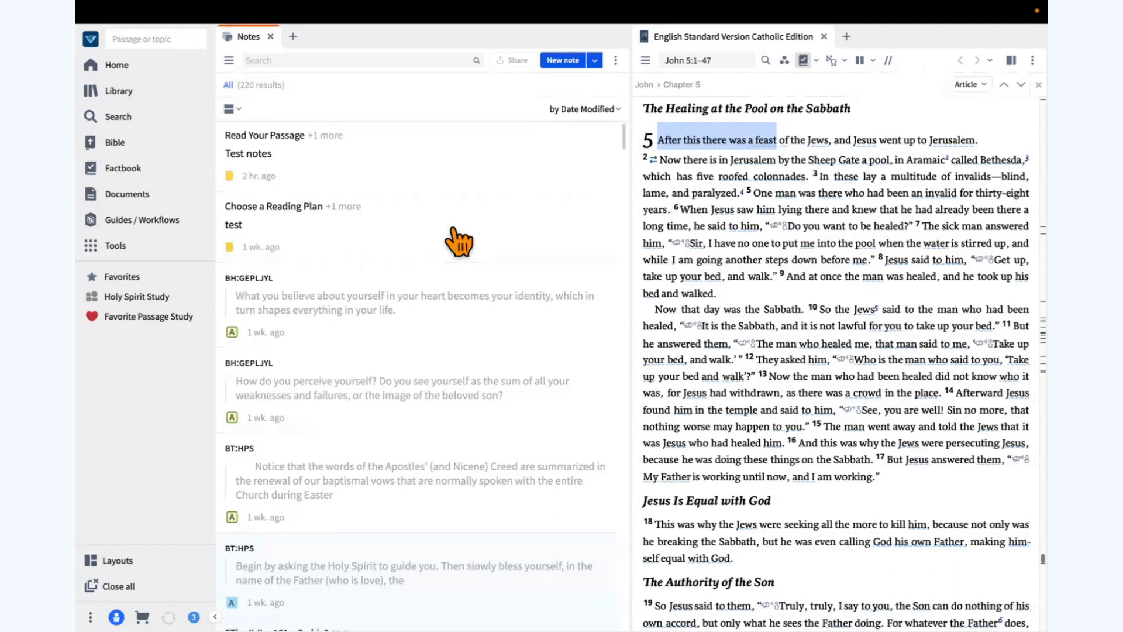
Step: Go to John 15:9–12 in the English Standard Version Catholic Edition
click(711, 60)
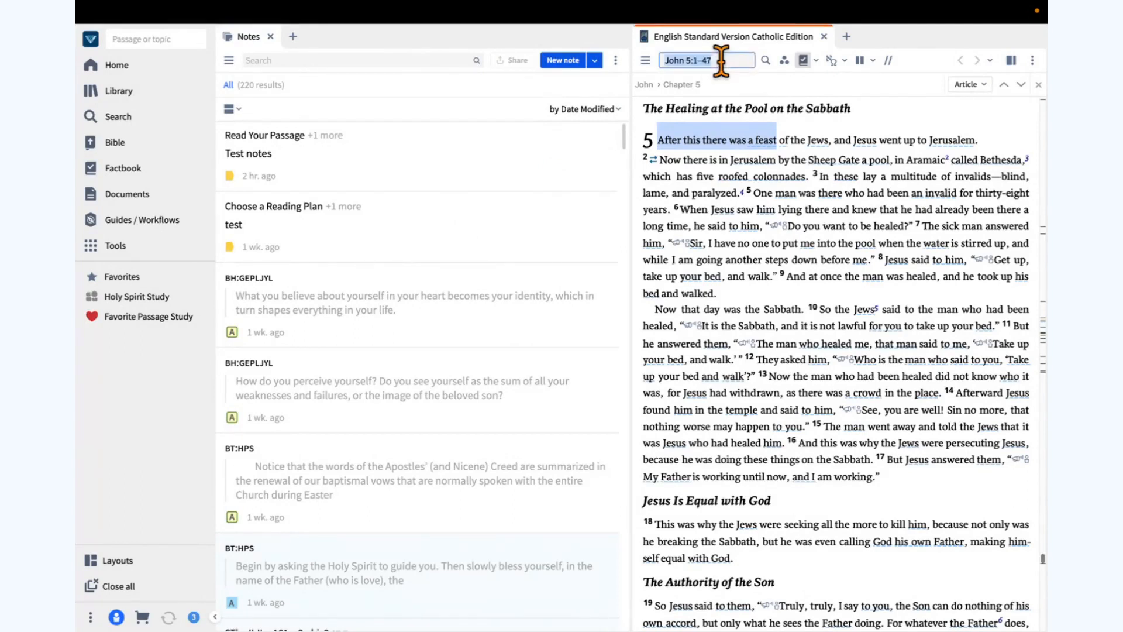
key(BackSpace)
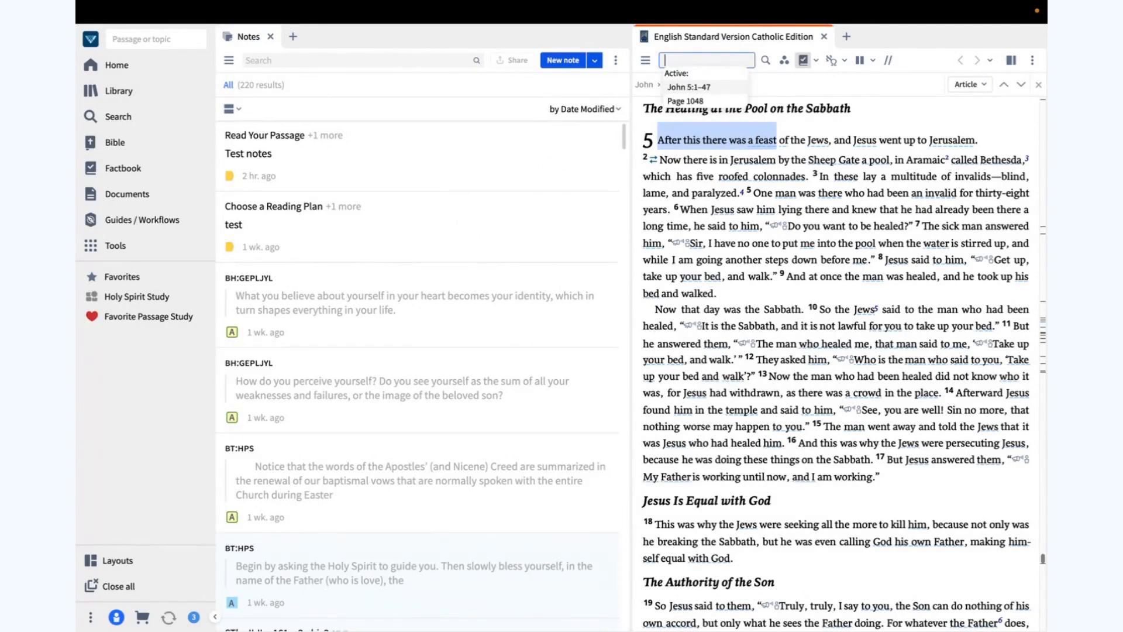
text(john 15:9-12)
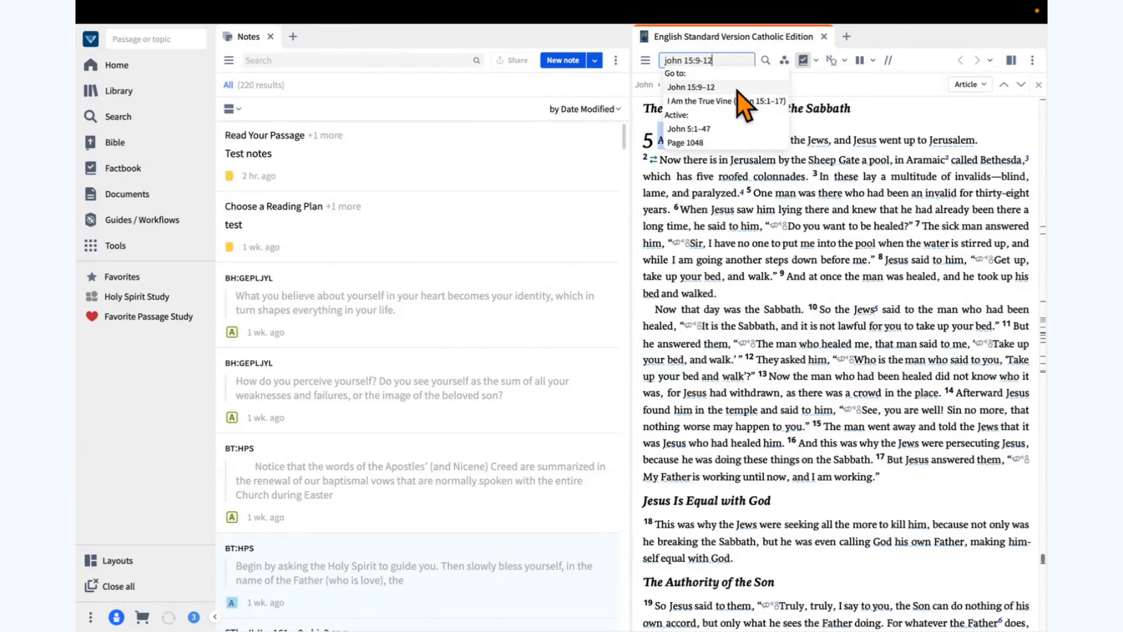
click(738, 91)
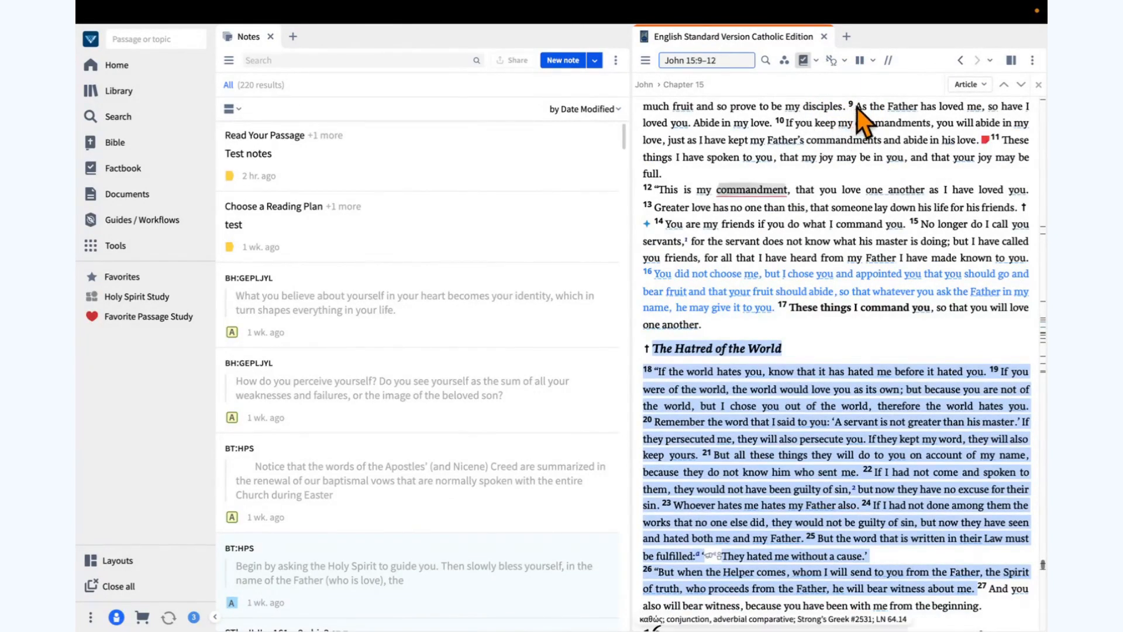
Step: Create a note anchored to the selected text of John 15:9–12 and expand its editor to fill the Notes area
drag(855, 108, 1026, 186)
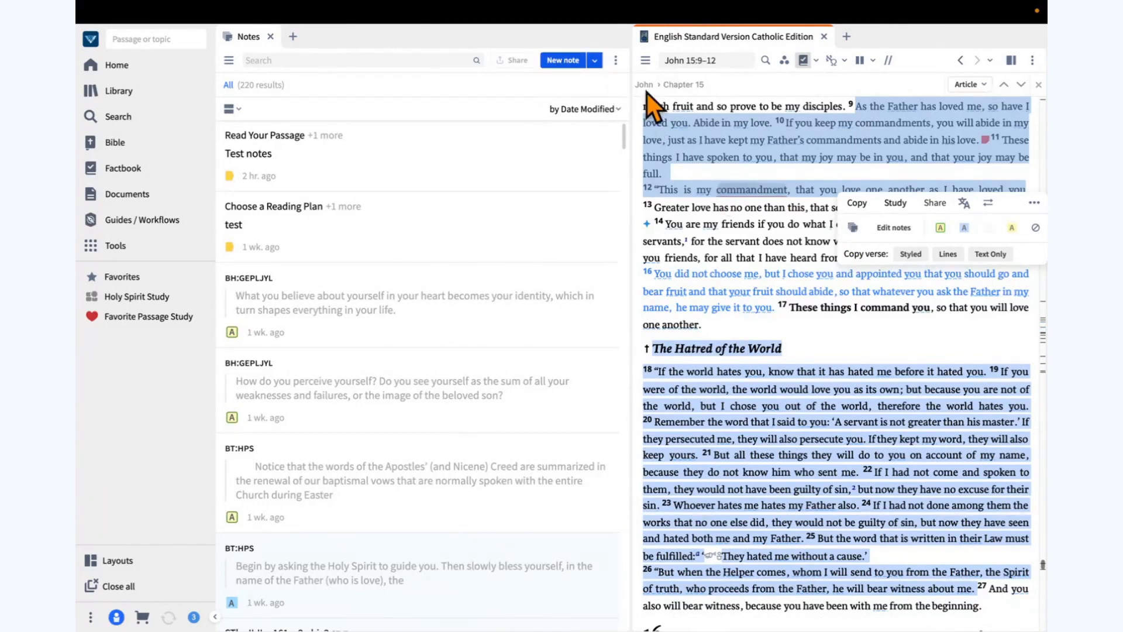
click(855, 230)
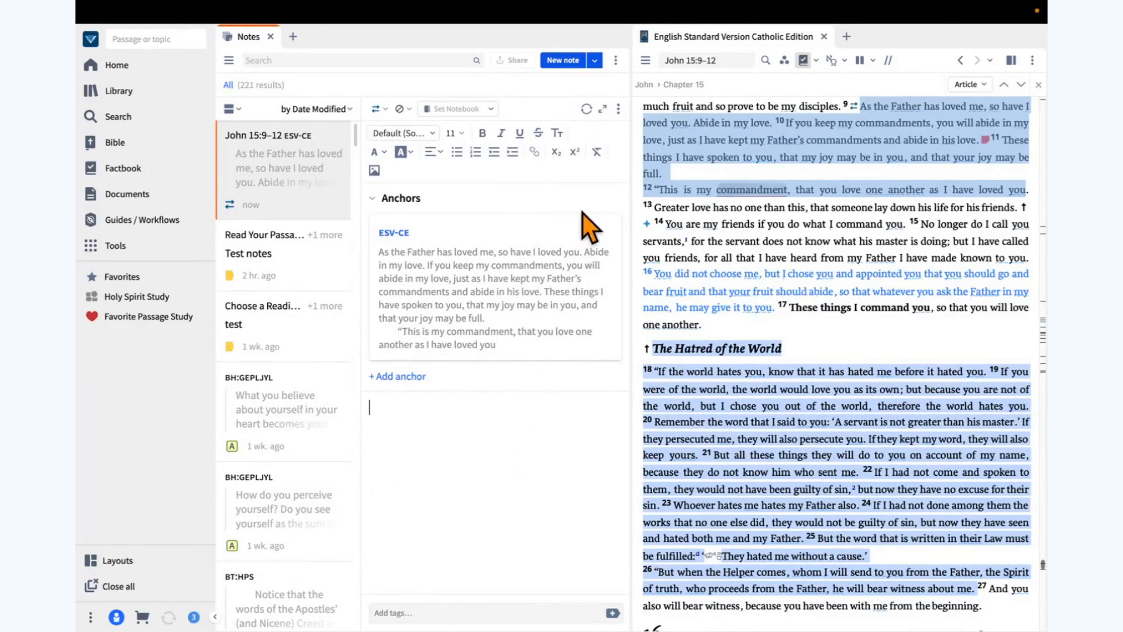
click(603, 109)
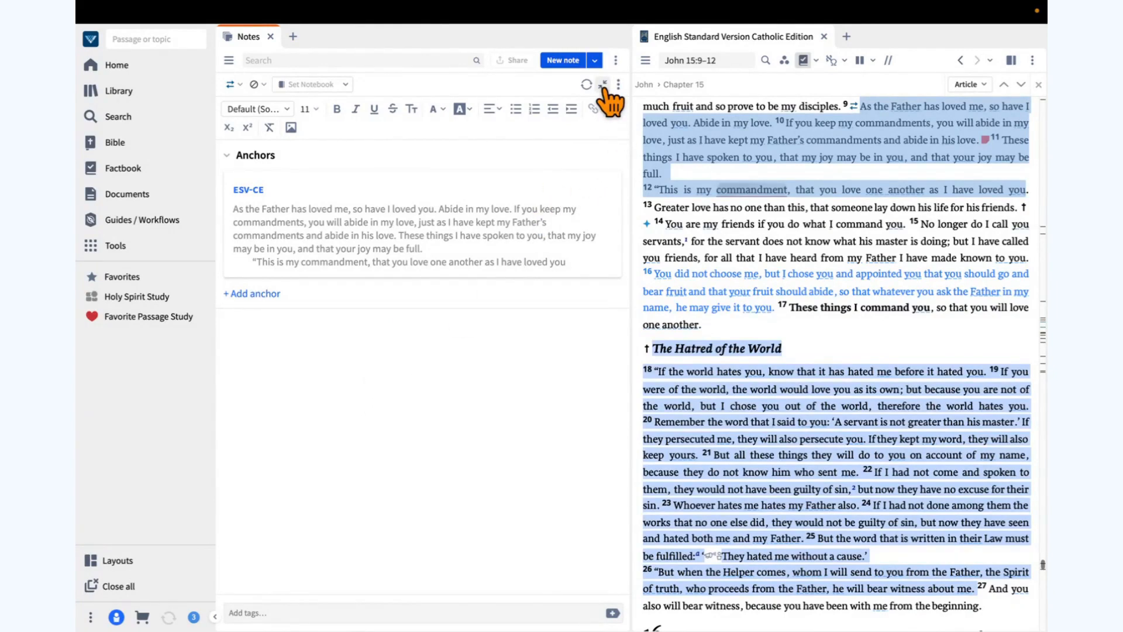
click(788, 170)
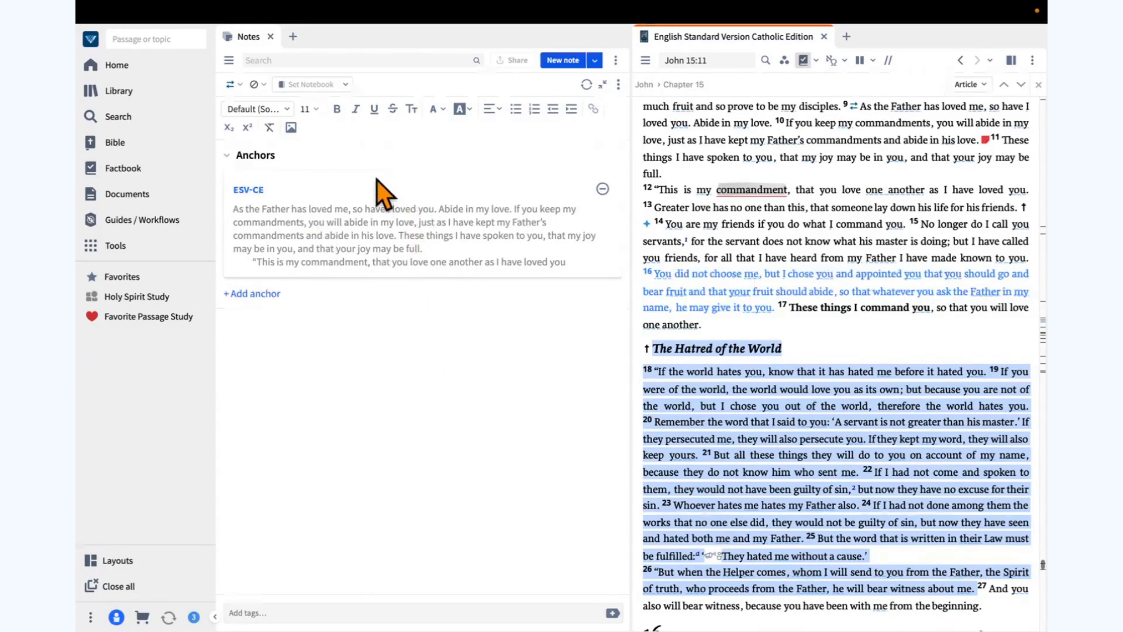
mouse_move(254, 195)
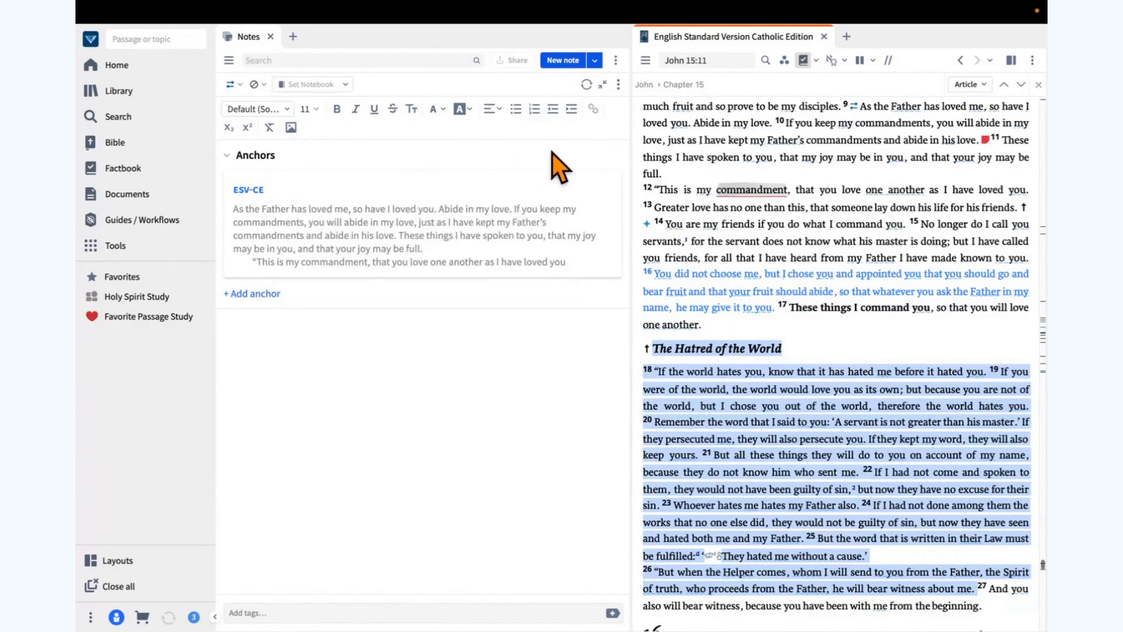
Step: Open the Revised Standard Version, Second Catholic Edition in a new tab and compare its John 15 note markers with the English Standard Version
click(846, 37)
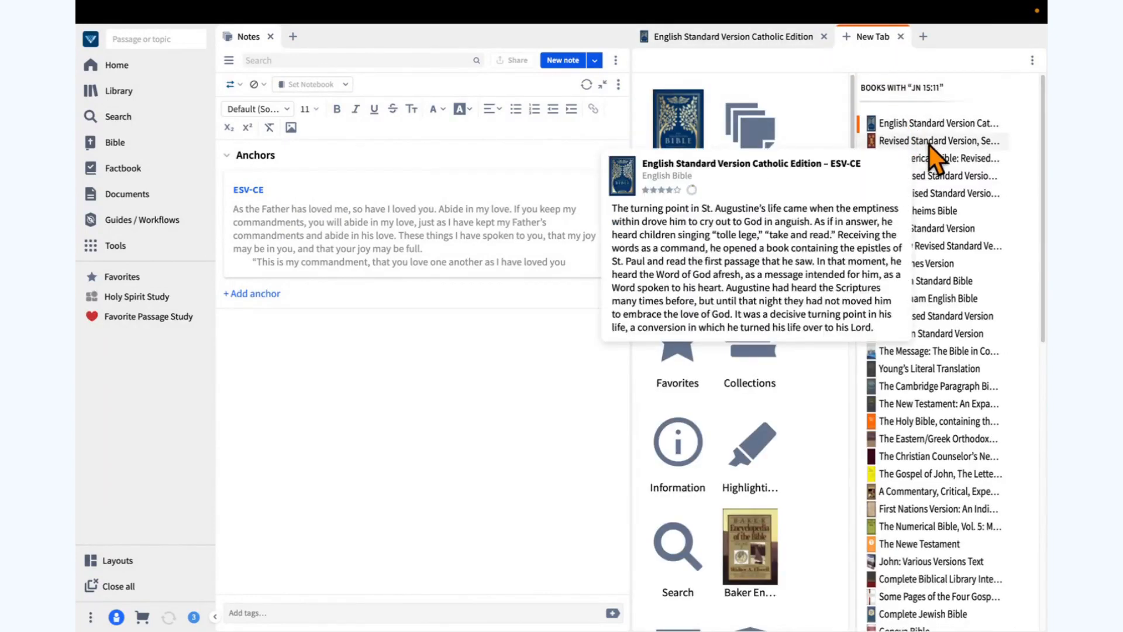
click(928, 143)
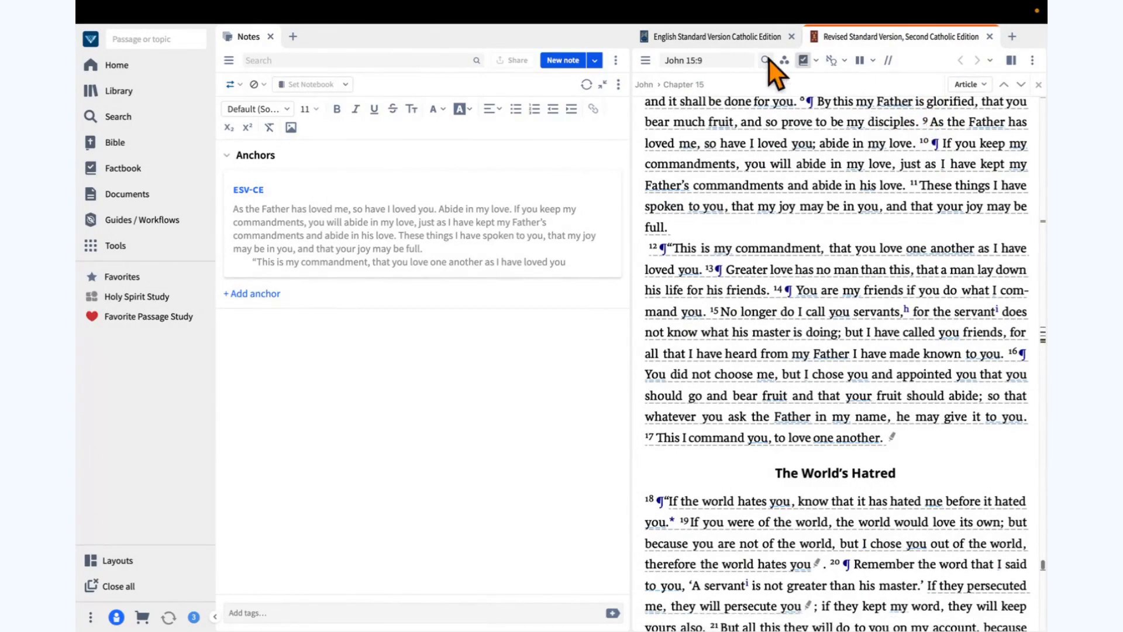
click(722, 40)
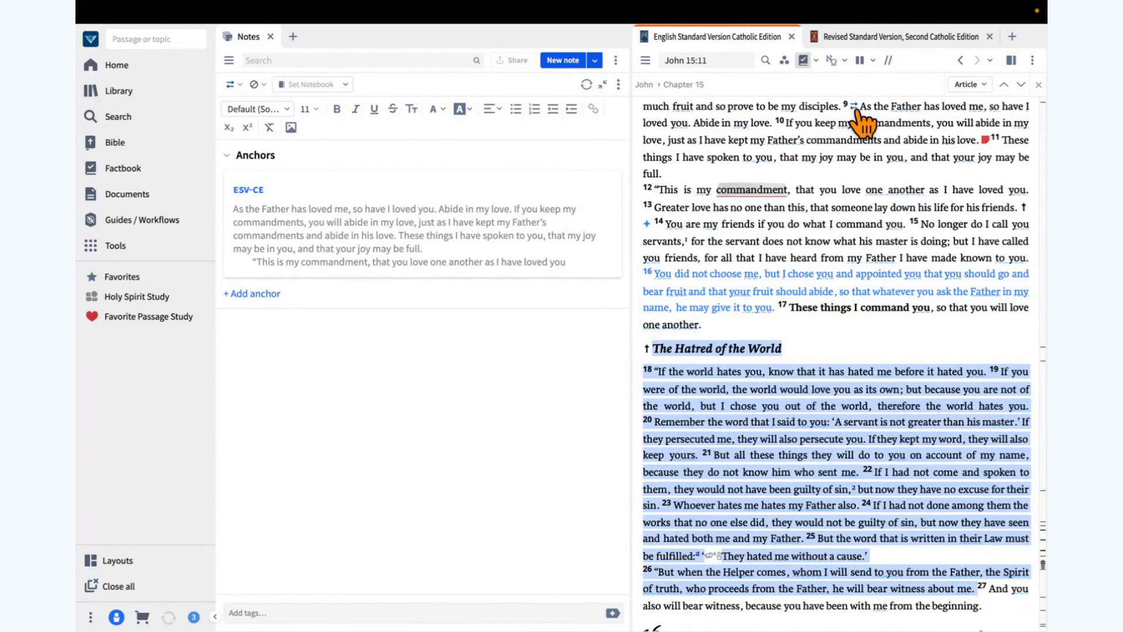
click(881, 35)
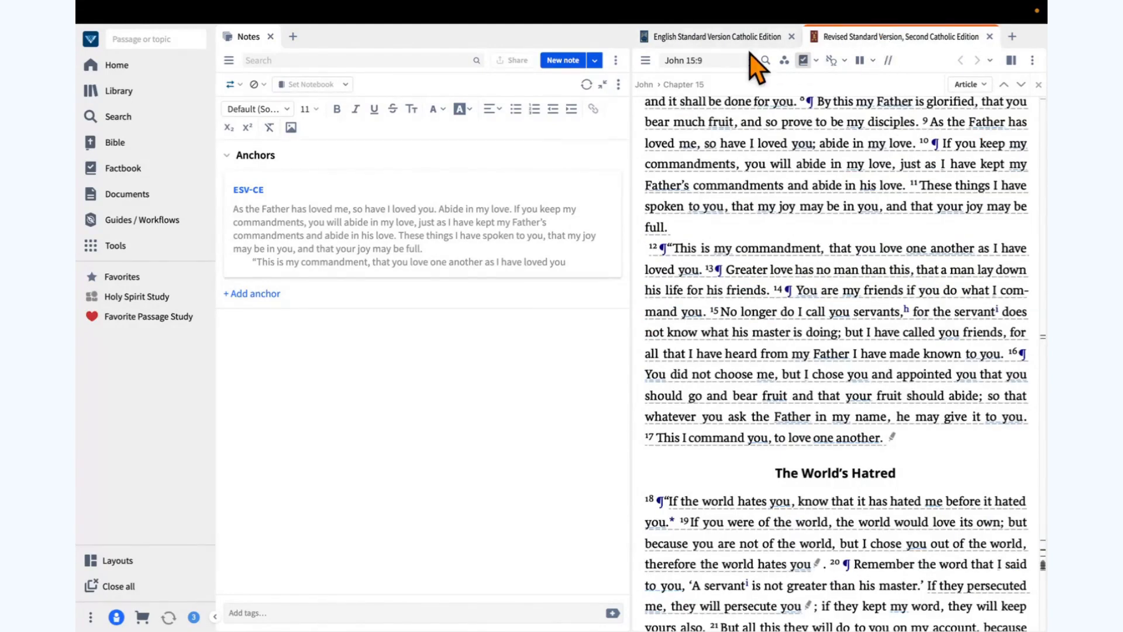
click(731, 37)
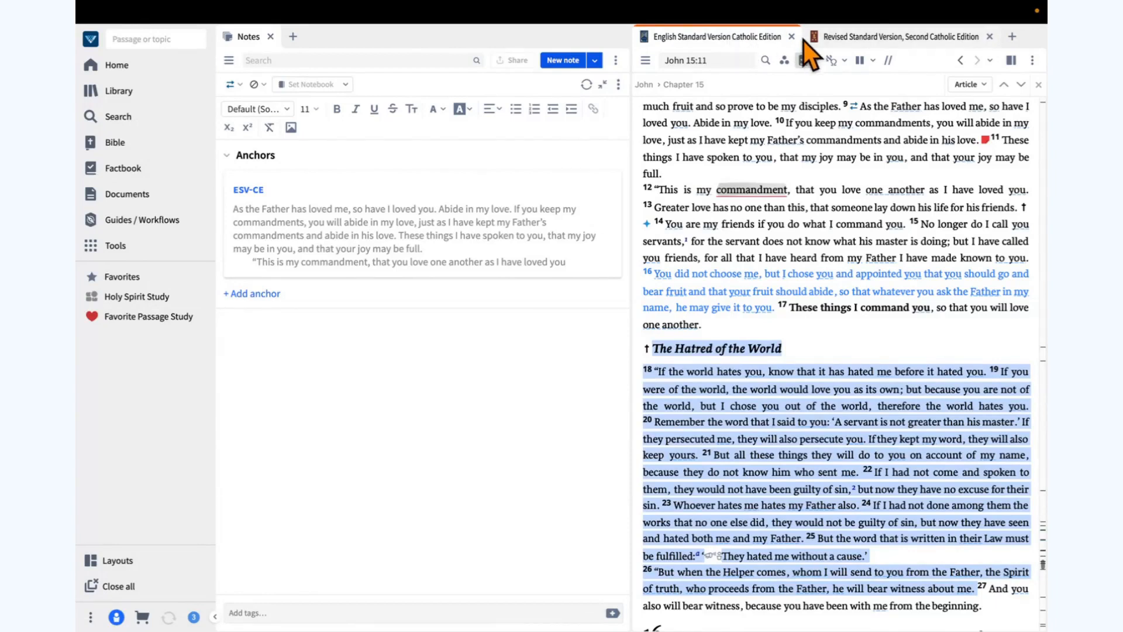
mouse_move(855, 44)
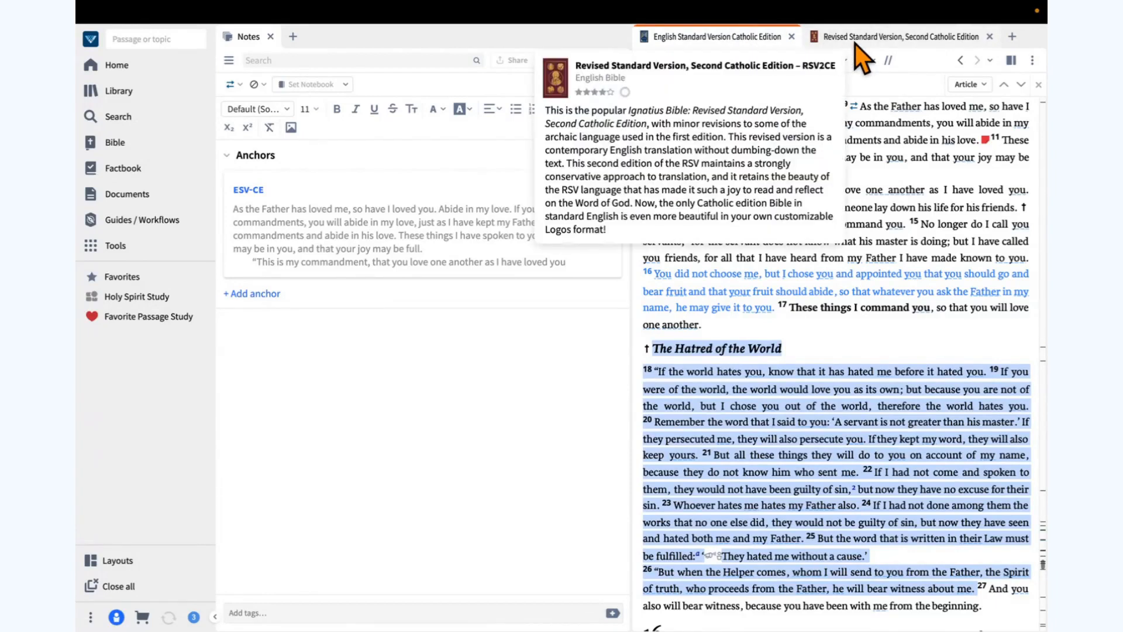
Step: Turn on the Notes and Highlights (Corresponding) visual filter in the Revised Standard Version, Second Catholic Edition
click(889, 37)
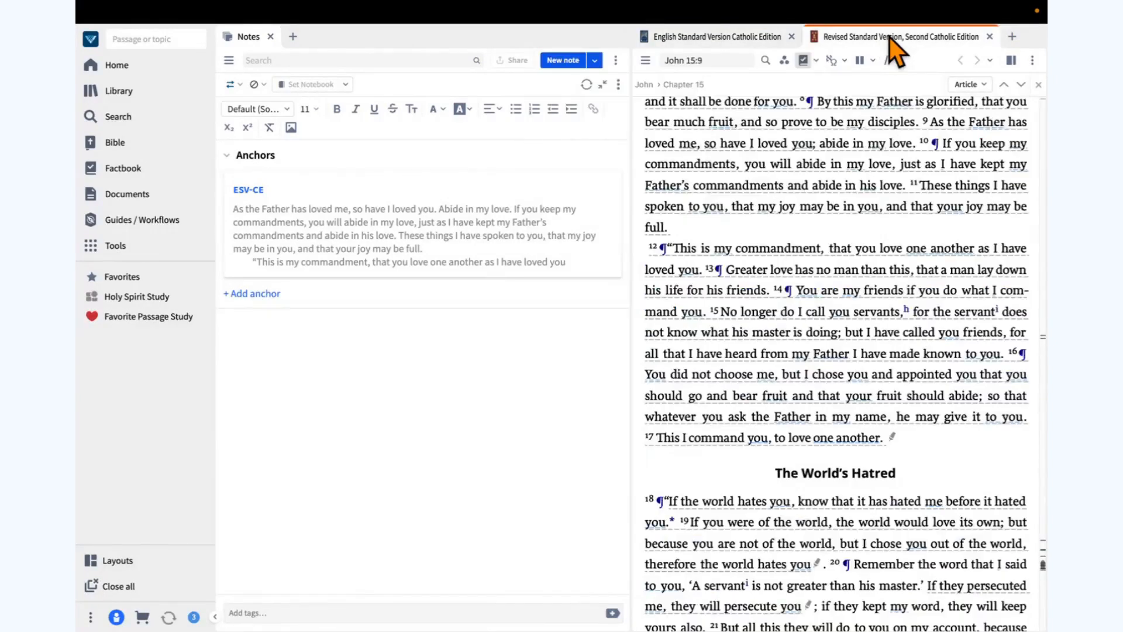
click(787, 63)
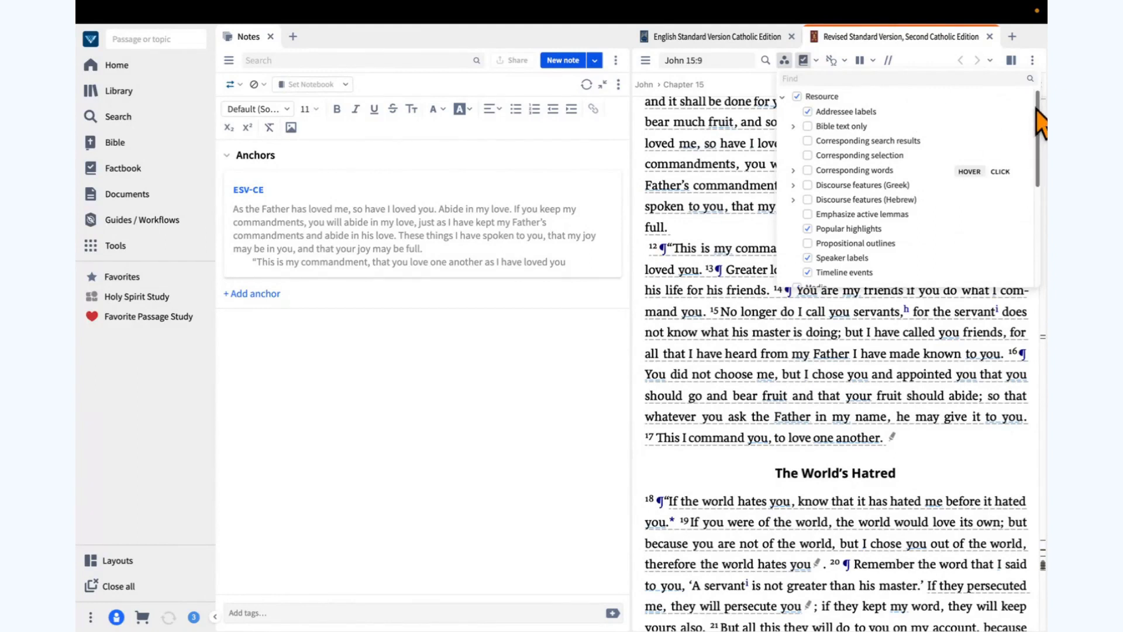
drag(1038, 114, 1044, 217)
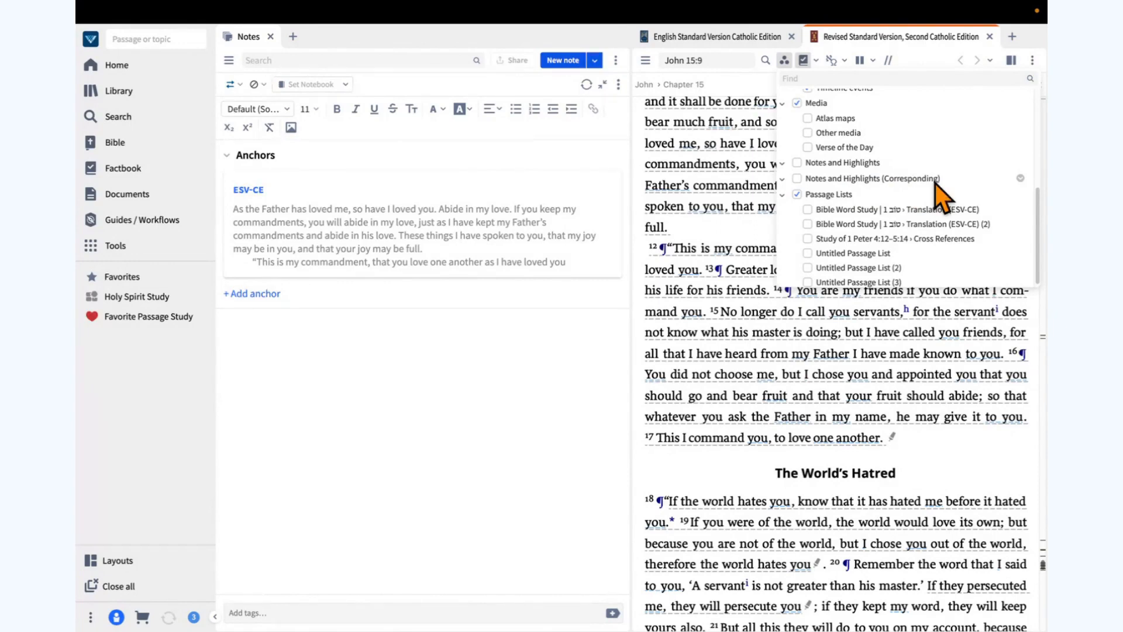
click(798, 180)
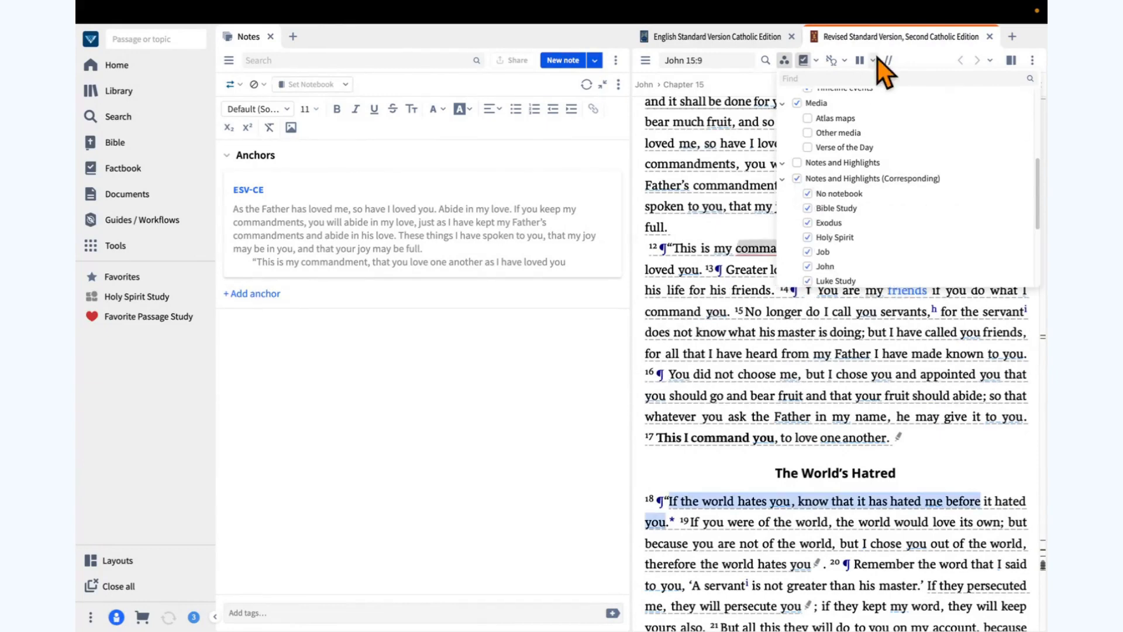
click(886, 39)
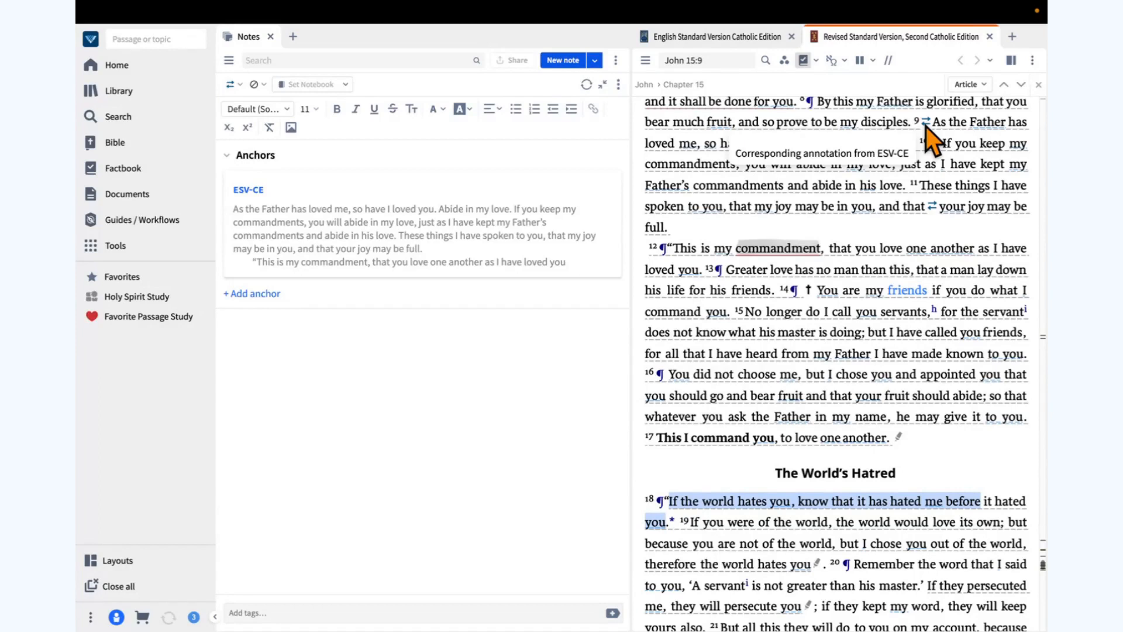
Step: Turn off the Notes and Highlights (Corresponding) visual filter in the Revised Standard Version, Second Catholic Edition
click(784, 60)
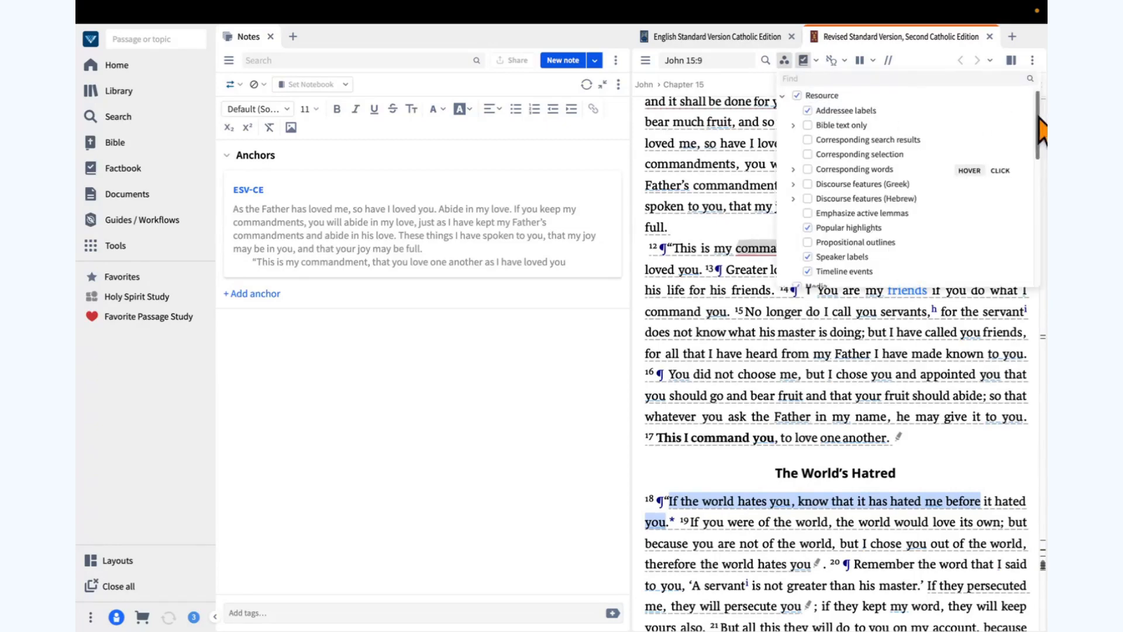
scroll(901, 181, down, 5)
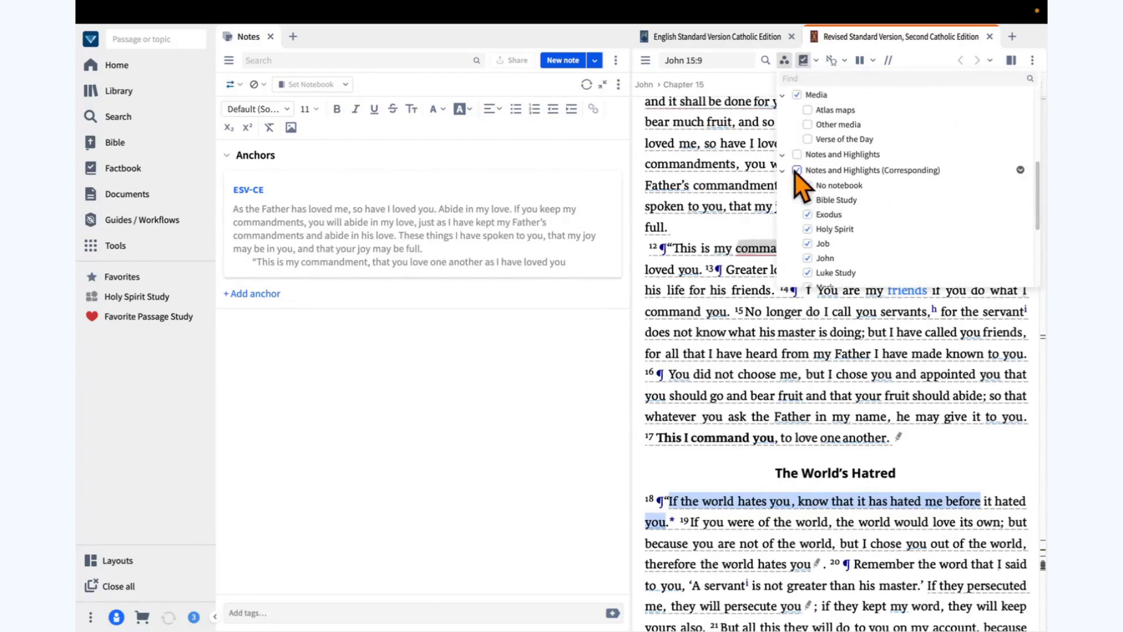
click(796, 171)
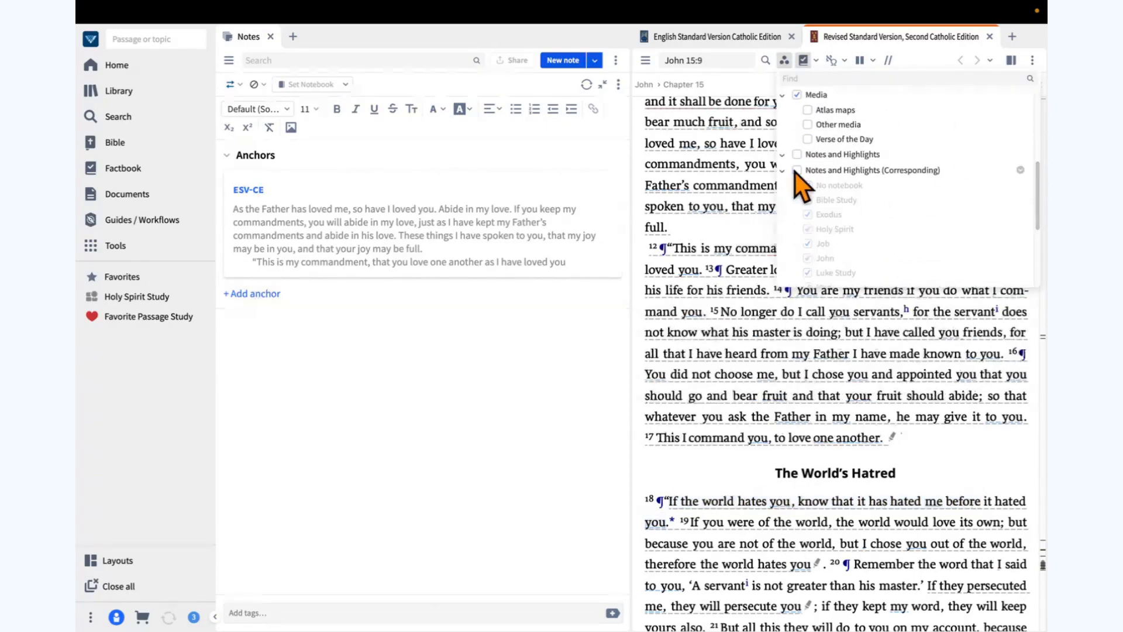
Step: Return to the English Standard Version Catholic Edition and add a second anchor to the note for the reference John 15:9–12
click(748, 38)
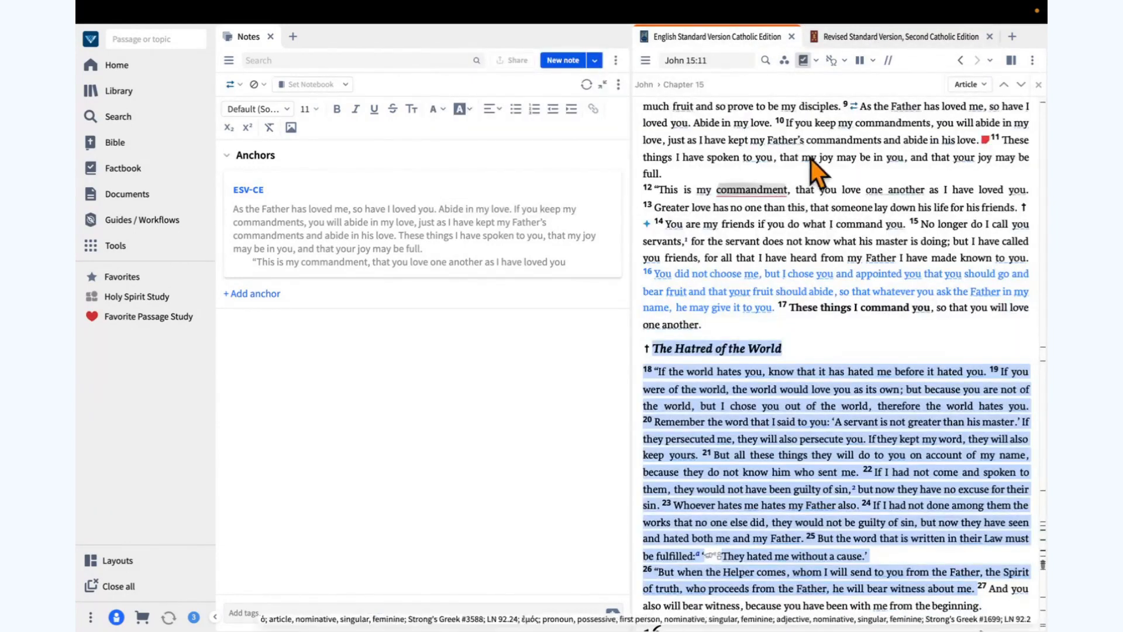
click(257, 297)
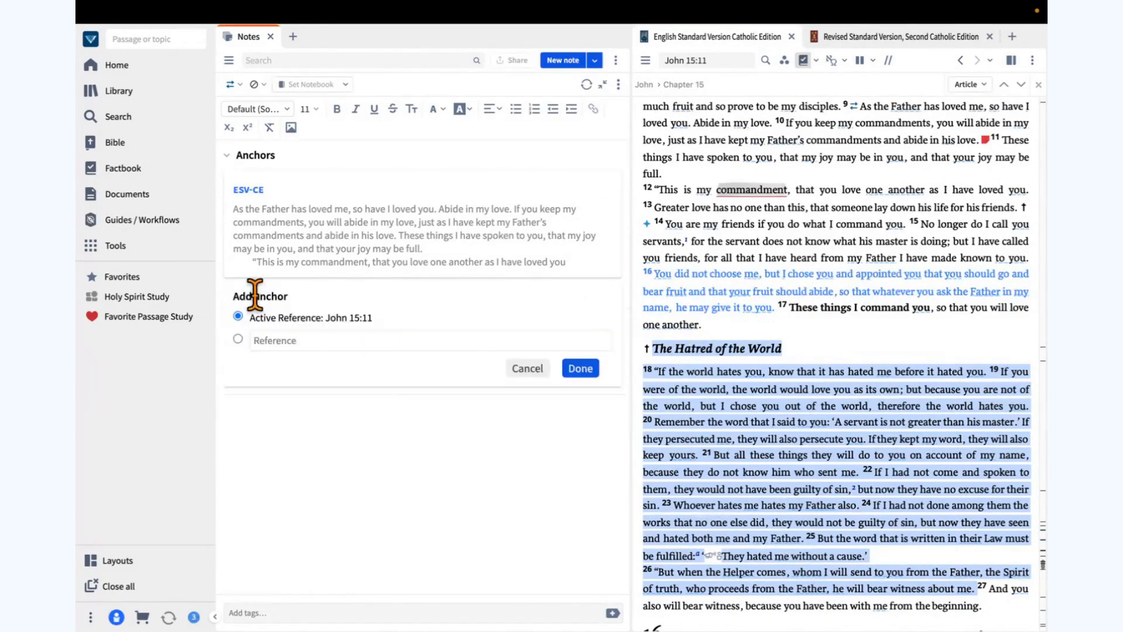
click(268, 341)
text(Joh)
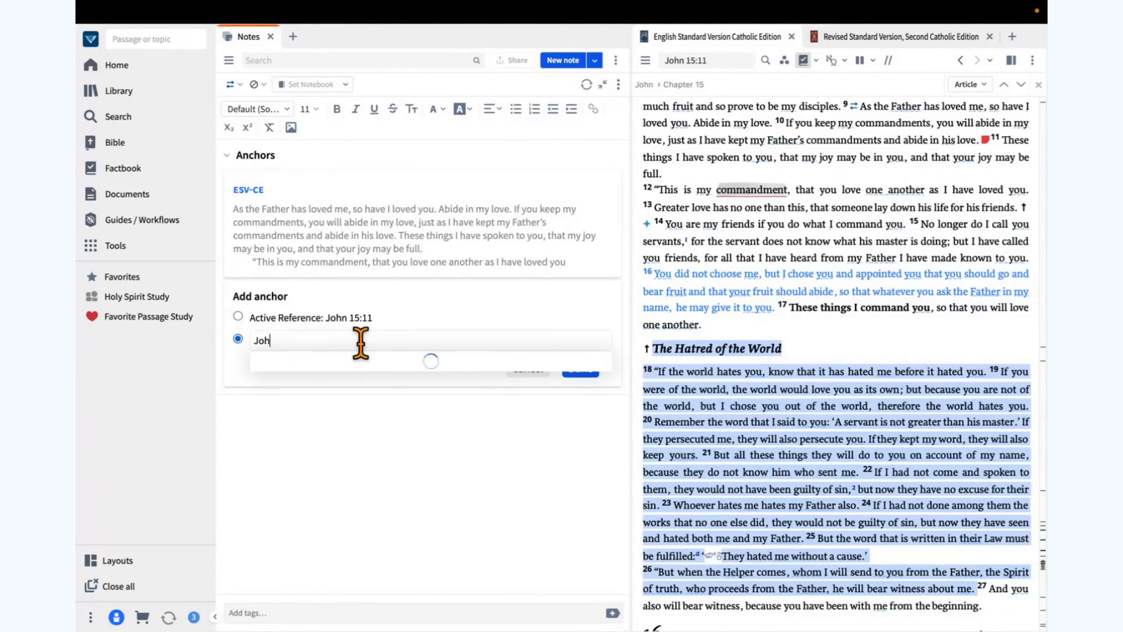
text(n)
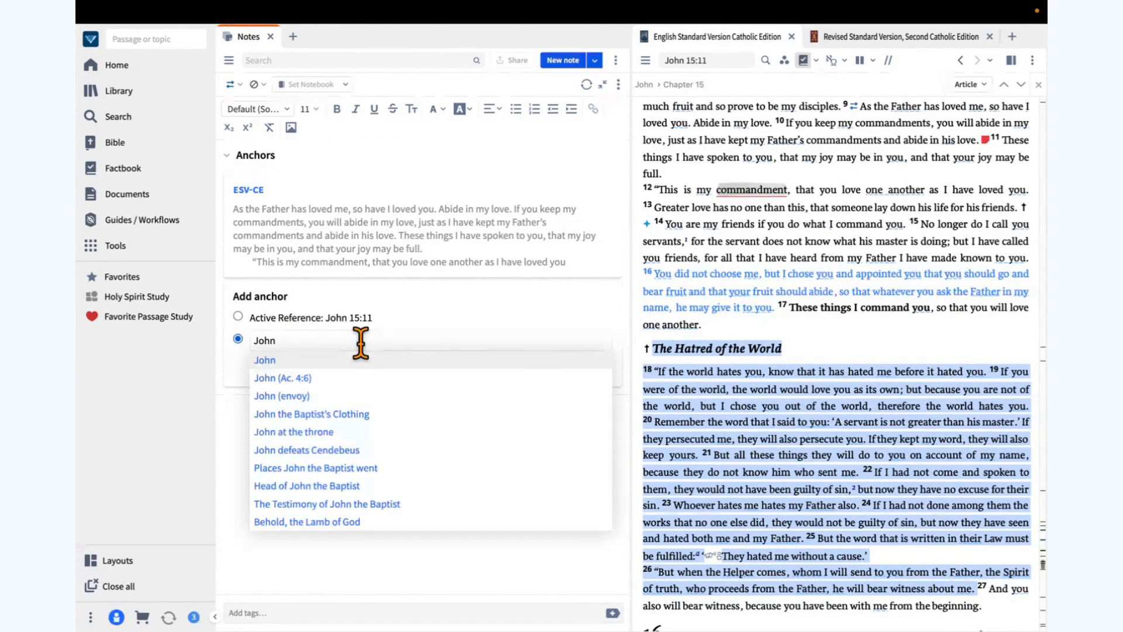
text( 15:9-12)
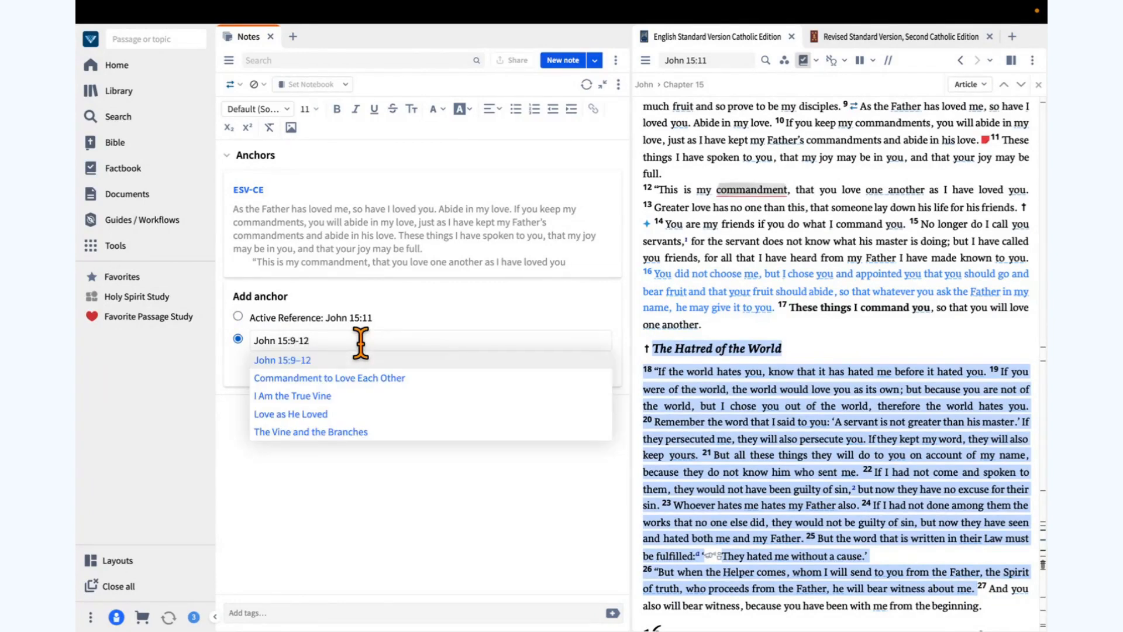
click(298, 362)
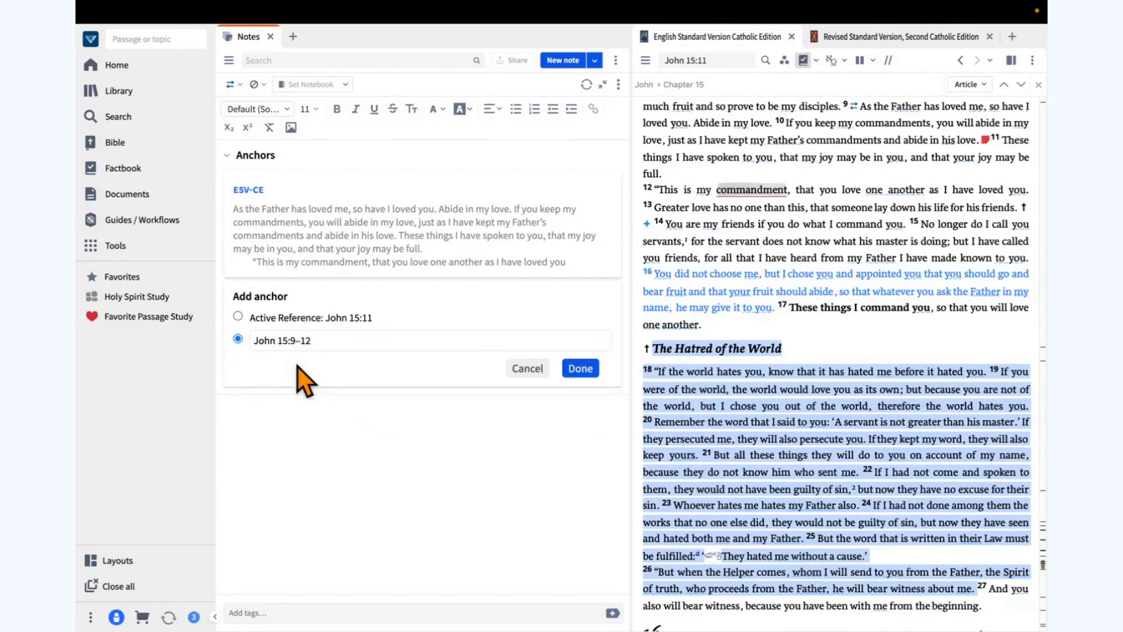
click(582, 369)
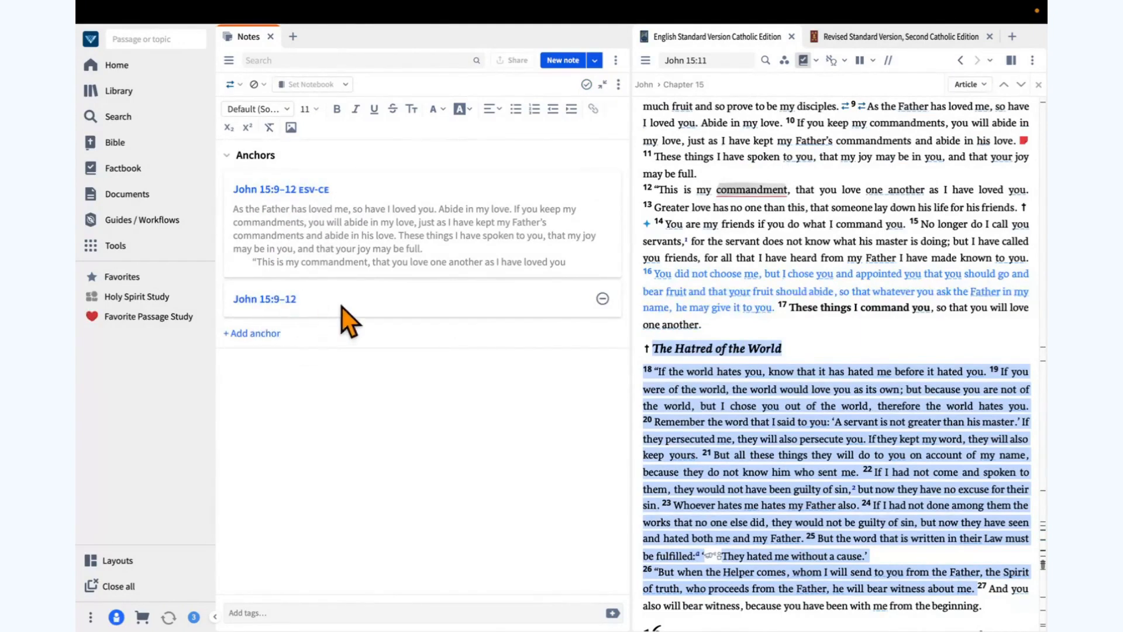
Step: Check the note markers at John 15:9 in the Revised Standard Version and in the Douay-Rheims Bible opened in a new tab
click(886, 41)
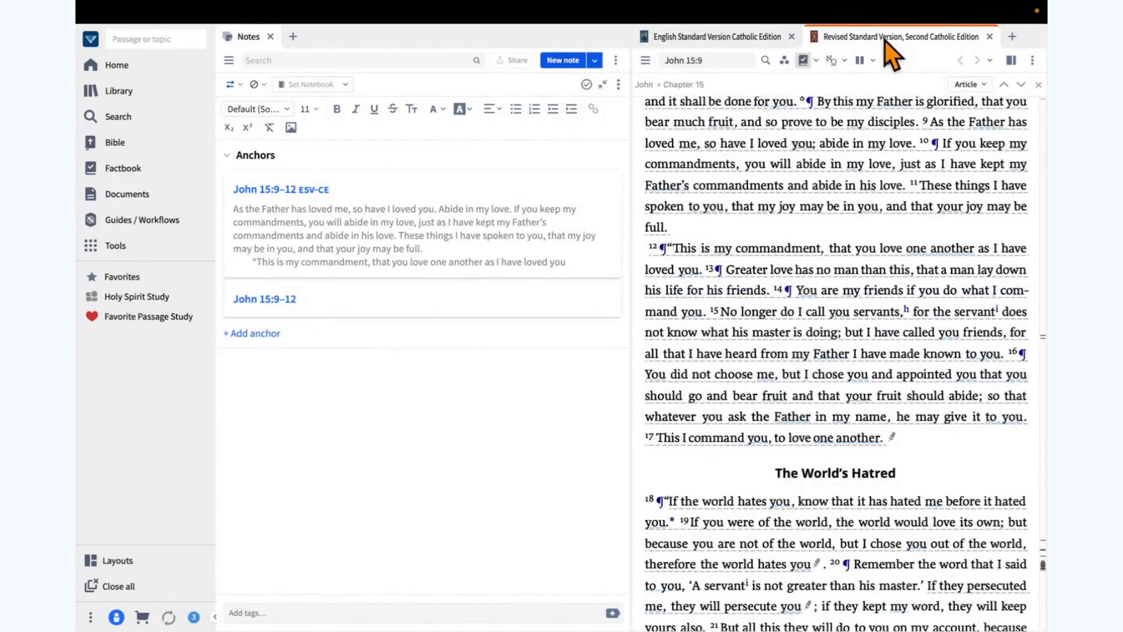
click(1010, 39)
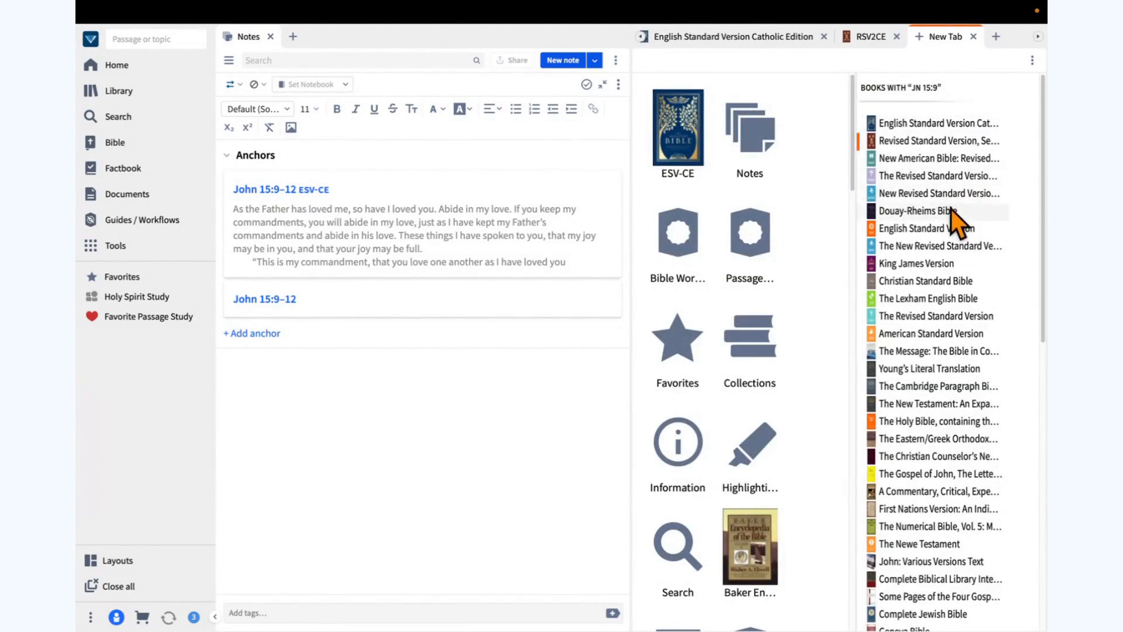
click(949, 212)
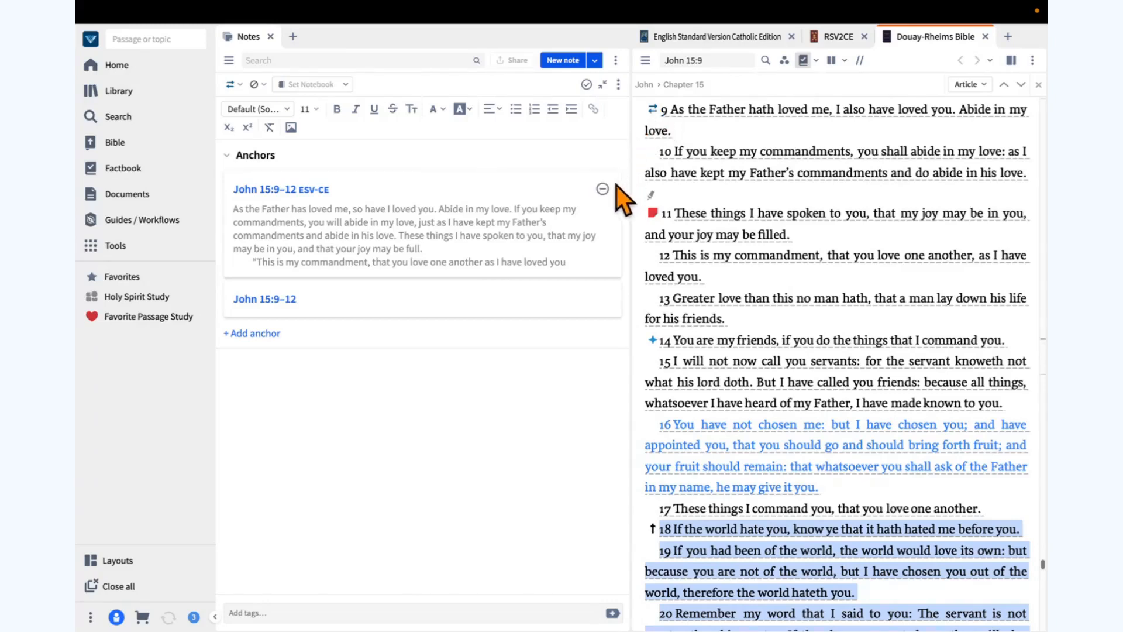
Step: Remove the ESV-CE text anchor from the John 15:9–12 note and delete the note itself
click(603, 189)
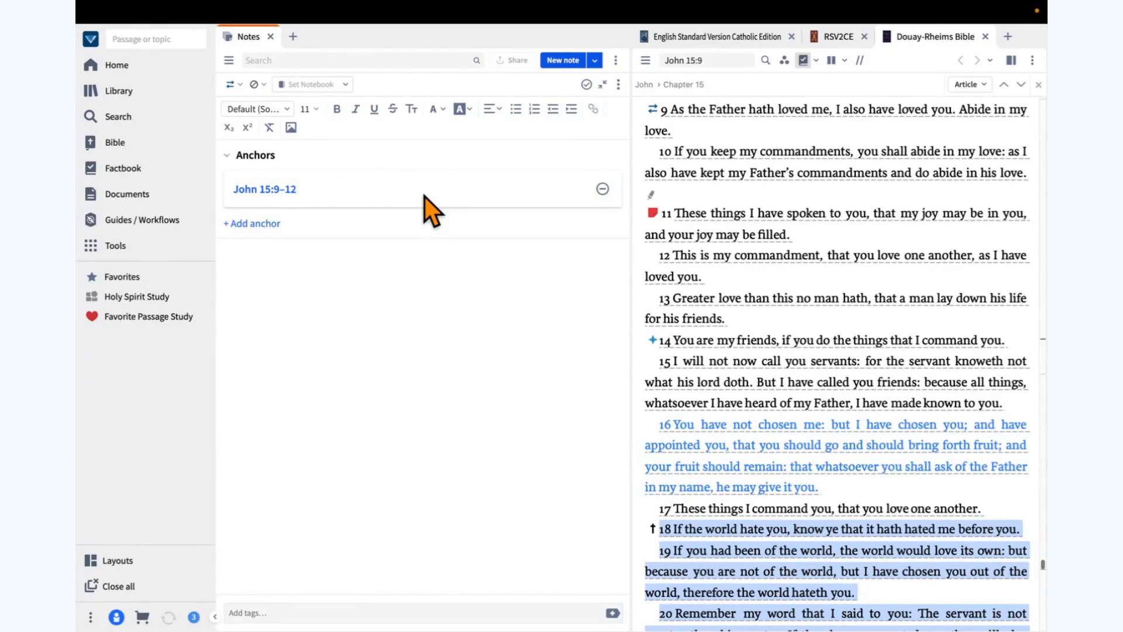
click(716, 41)
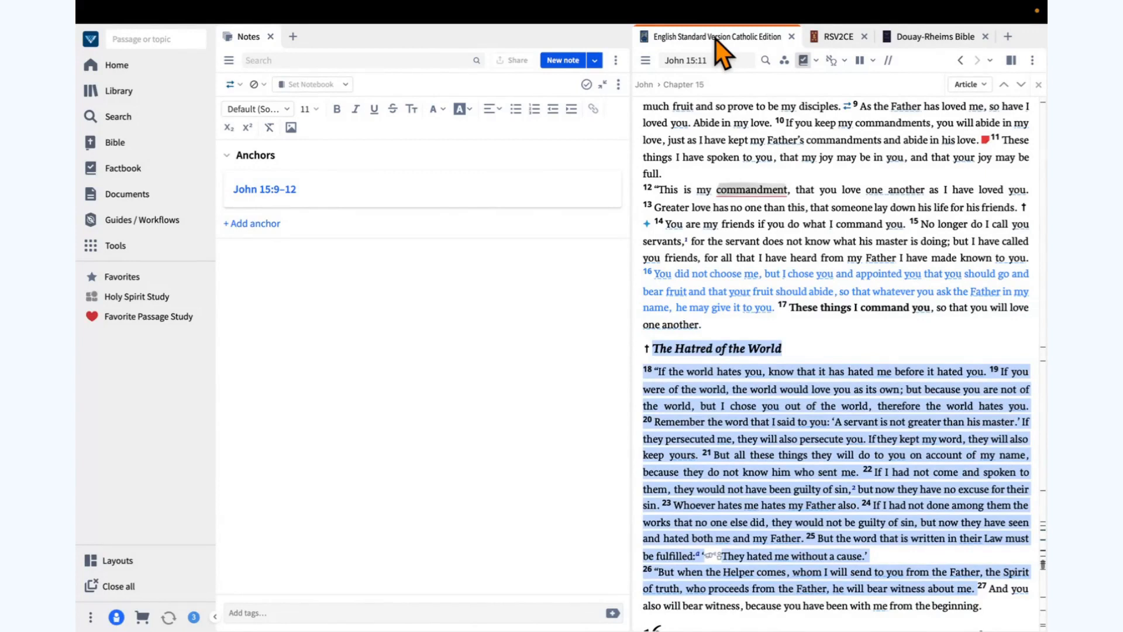
click(618, 85)
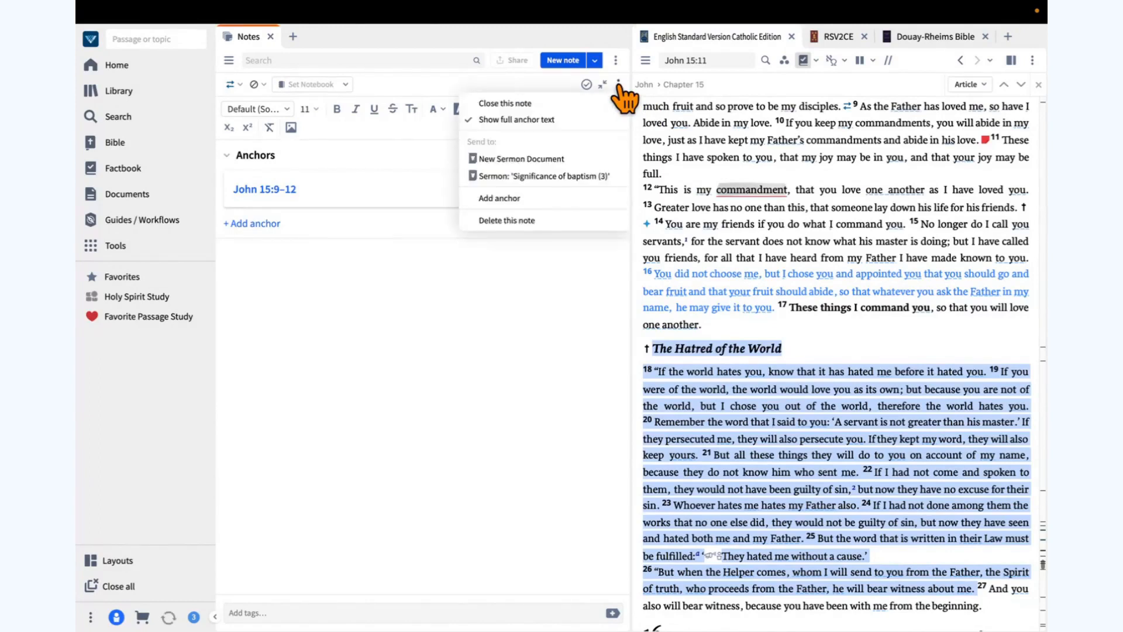
click(561, 220)
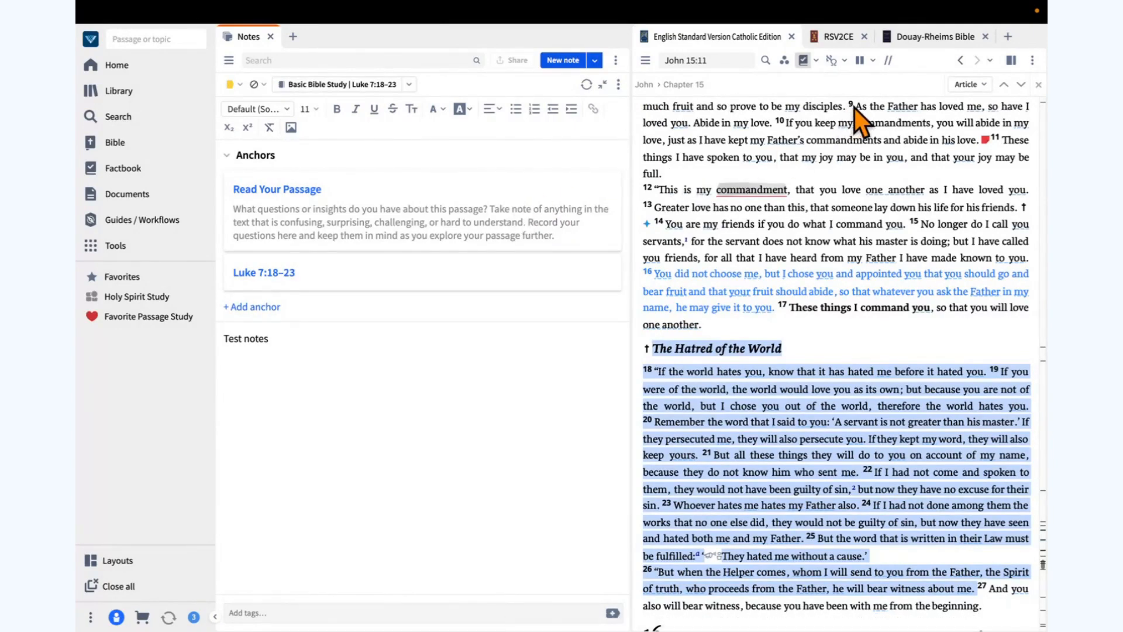
Step: Select John 15:9–12 in the English Standard Version Catholic Edition and add a note anchored to its verse reference instead of the selected text
drag(855, 108, 875, 181)
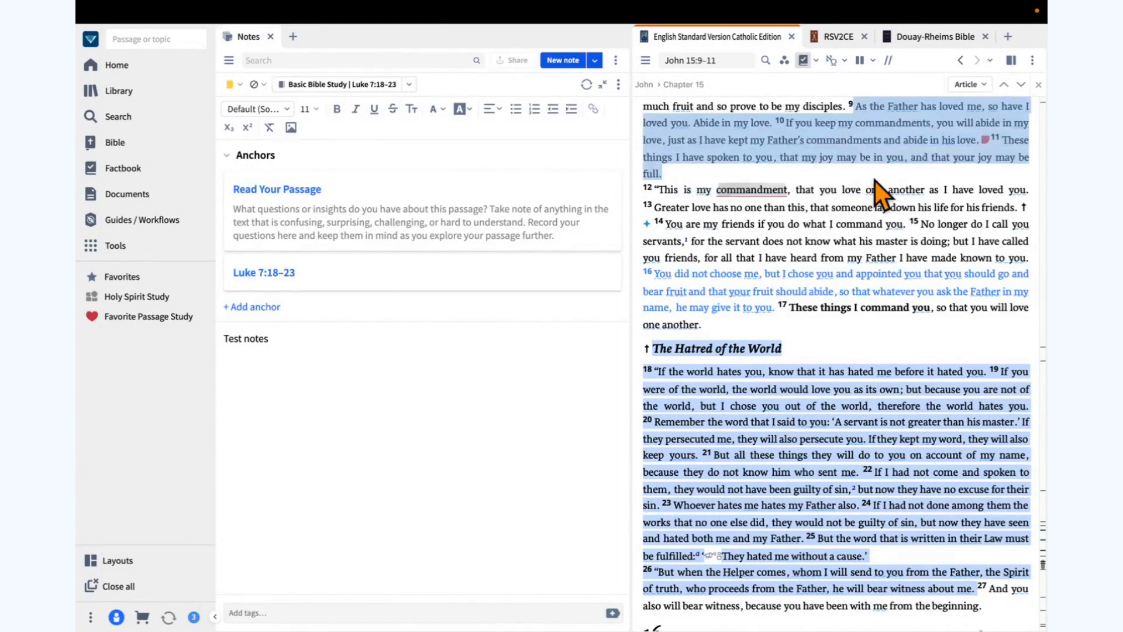
drag(960, 181, 1027, 193)
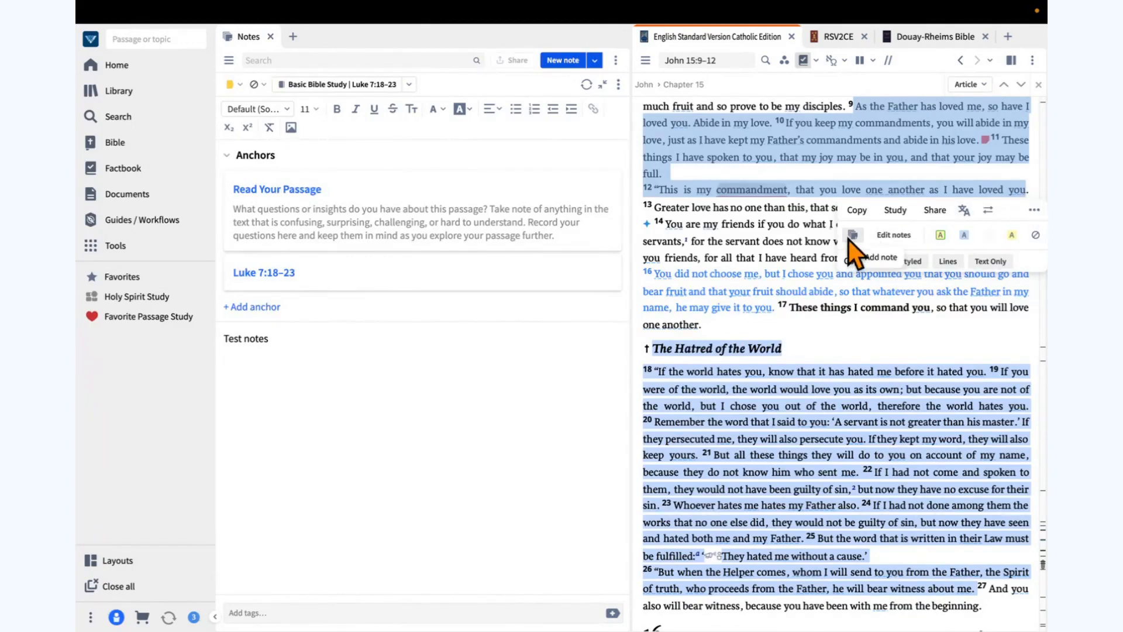
click(1034, 210)
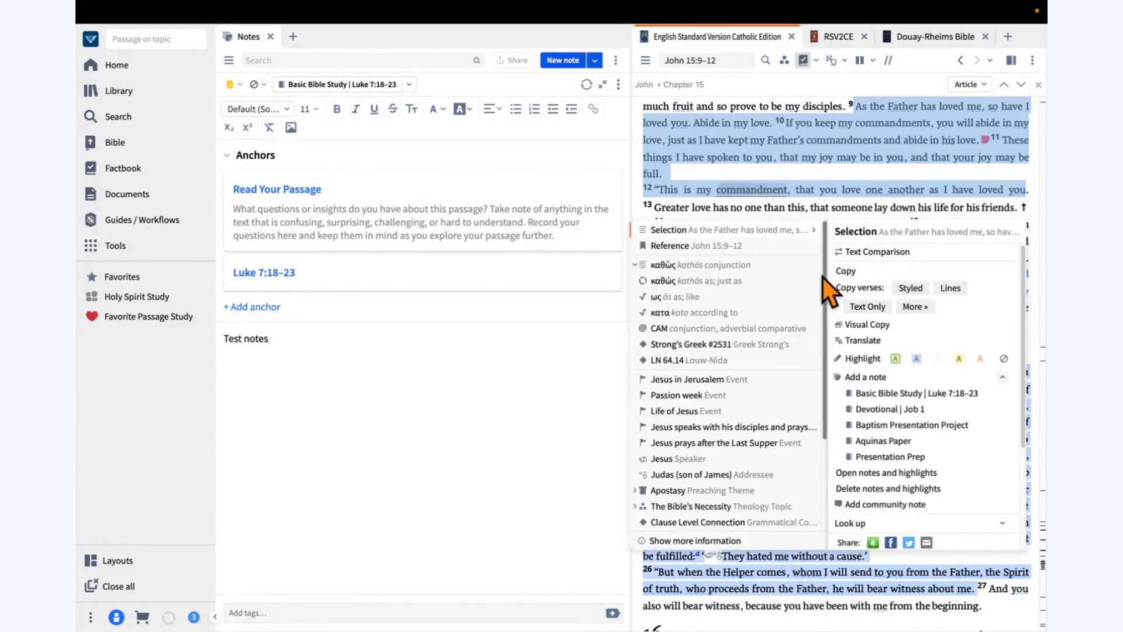
click(679, 246)
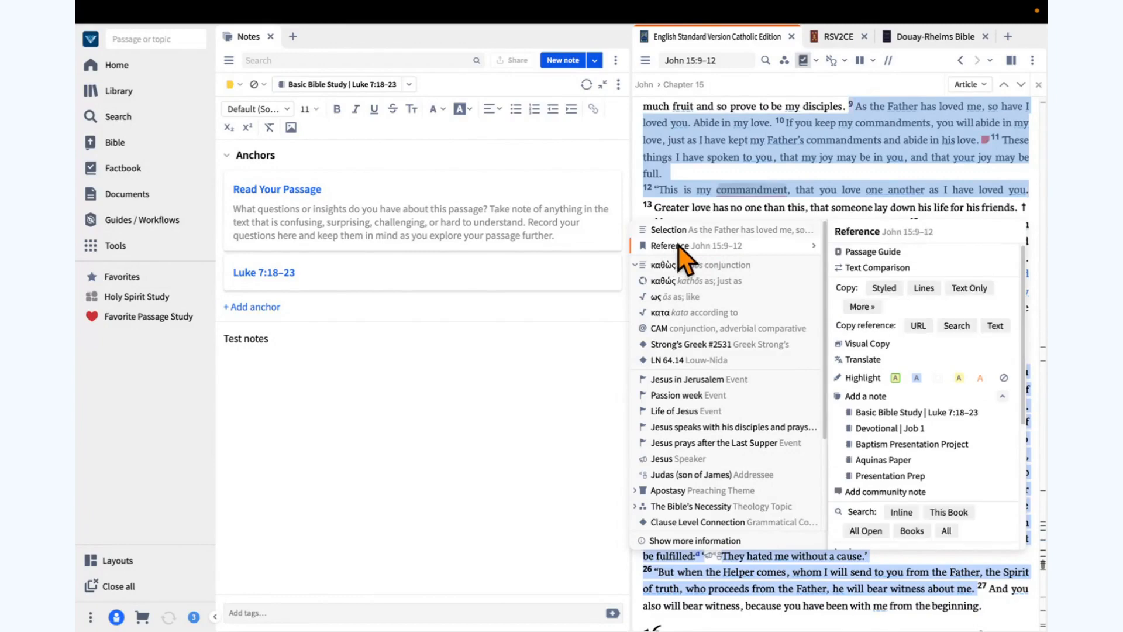
click(882, 395)
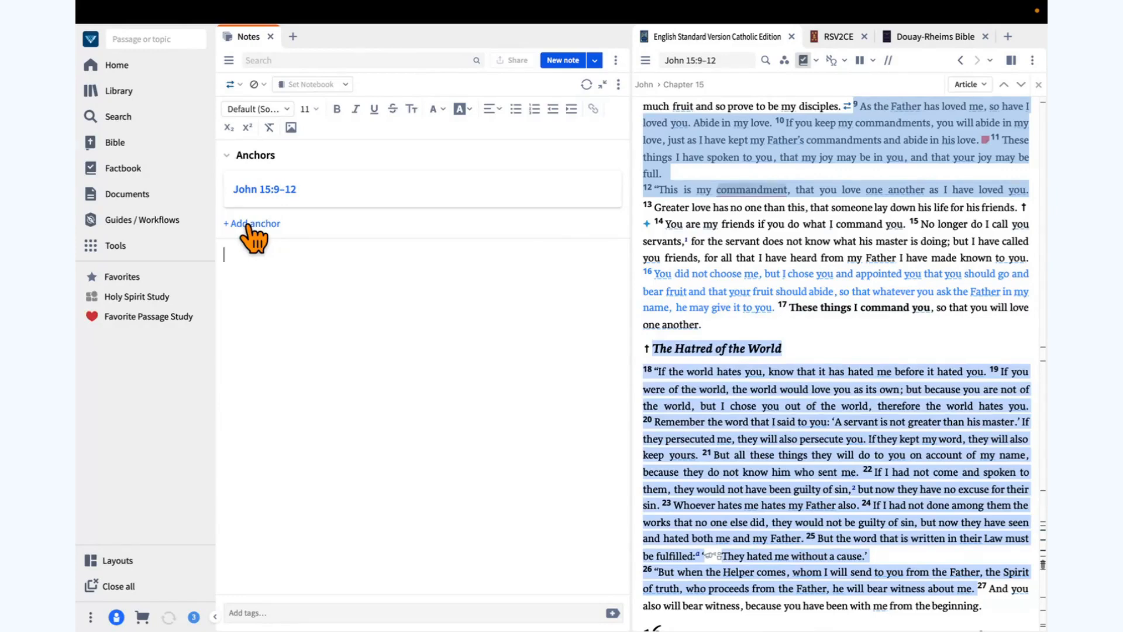
click(794, 173)
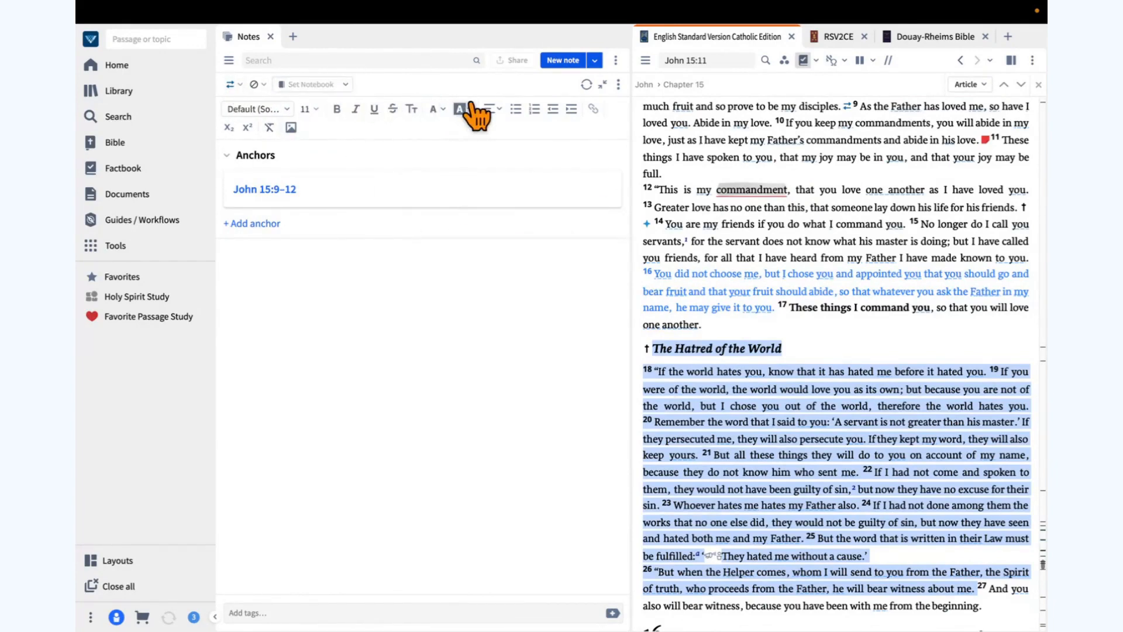
Step: Change the note's icon to a dark purple upward arrow and look through the available highlight styles without choosing one
click(235, 84)
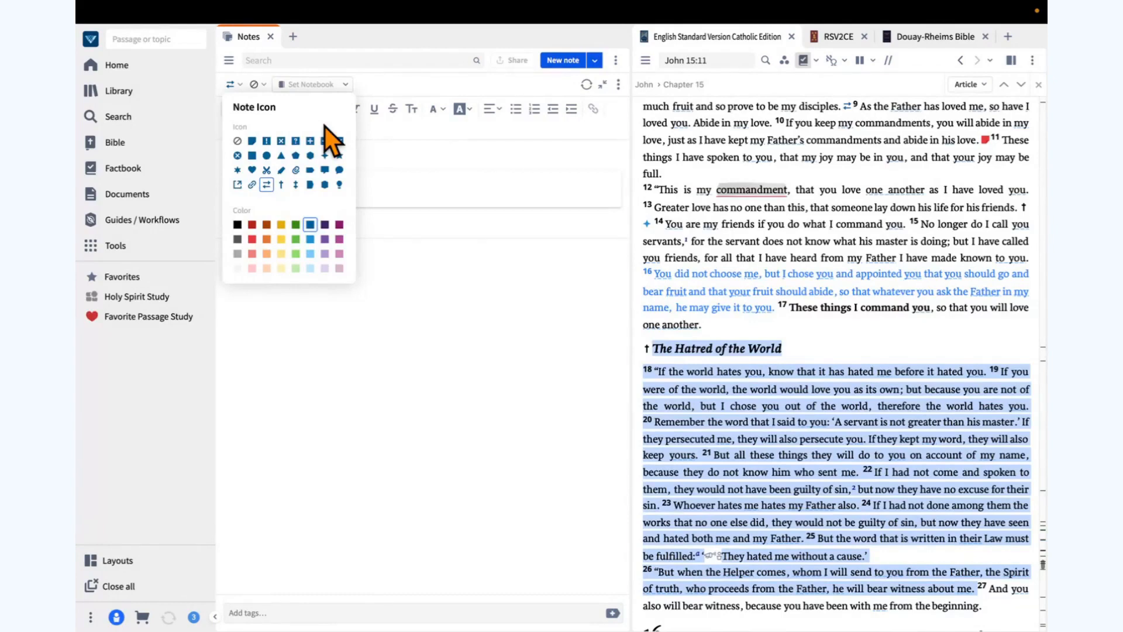
click(280, 186)
click(326, 227)
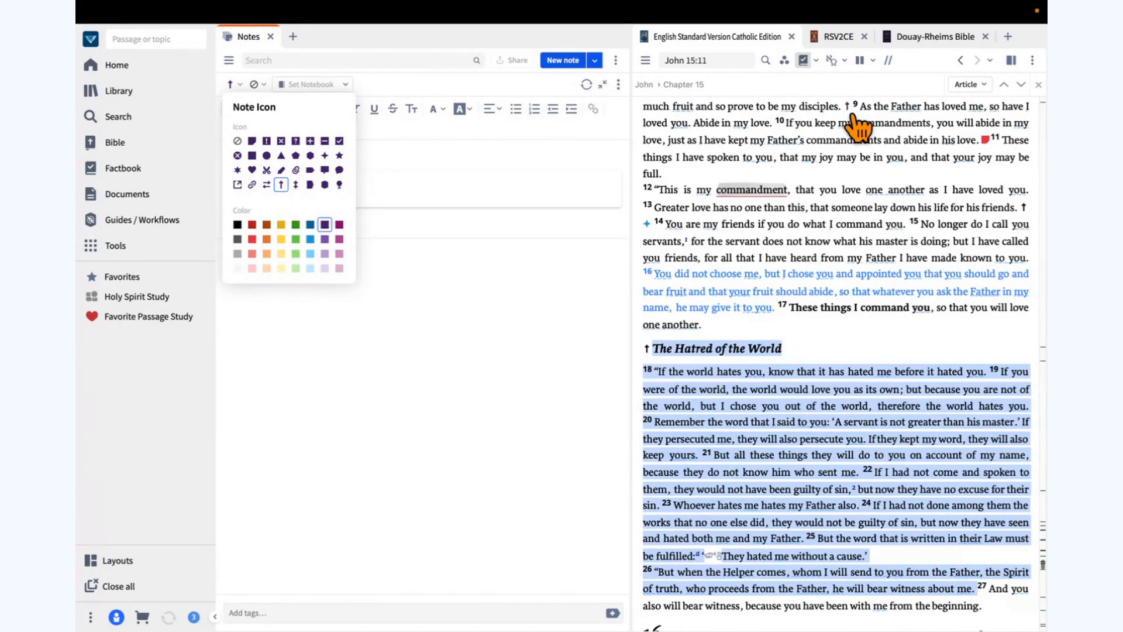
click(420, 89)
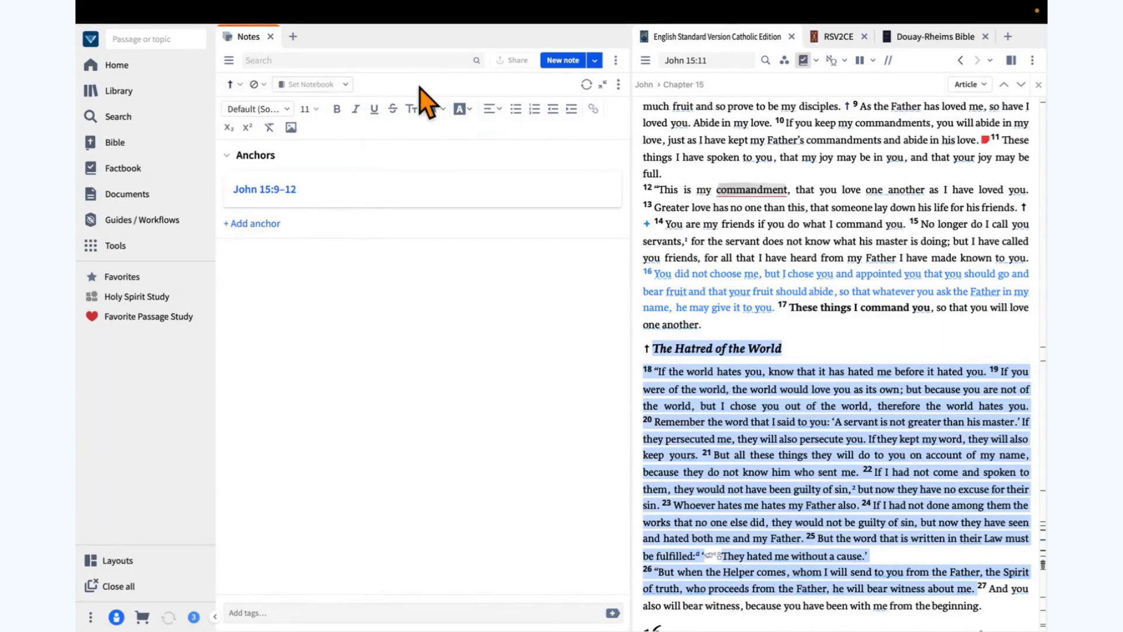
click(262, 89)
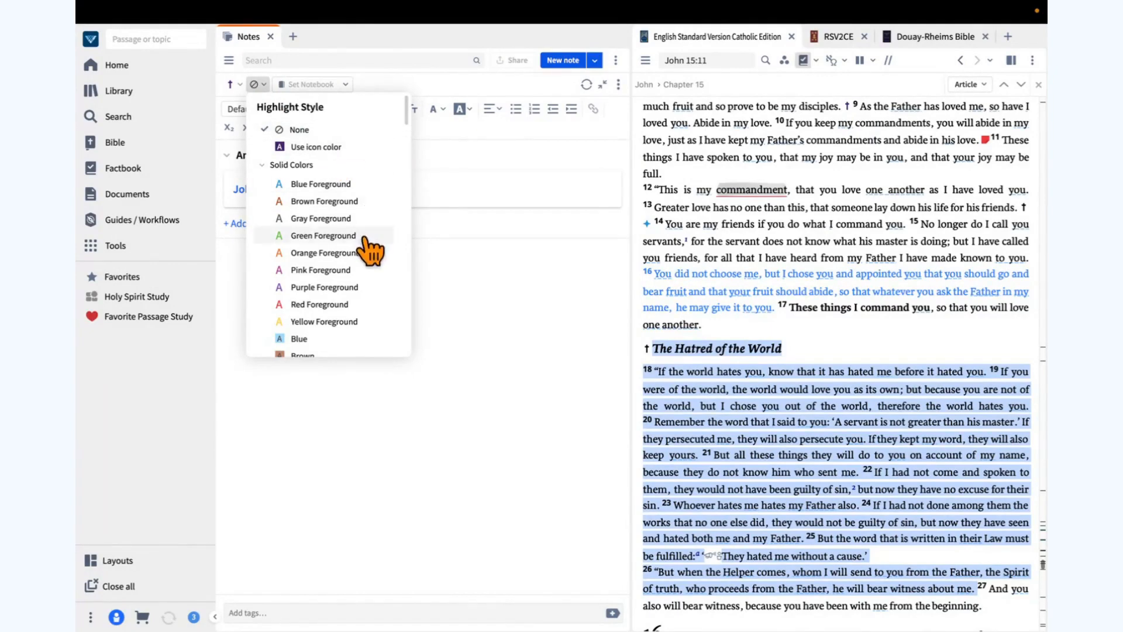
click(413, 90)
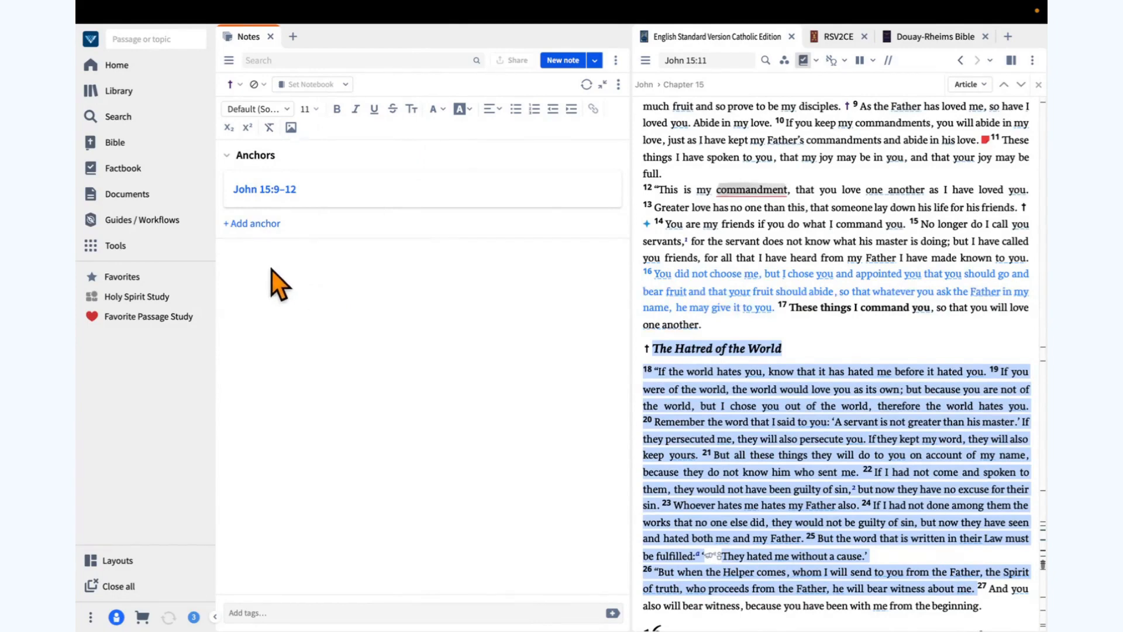
Step: Write "Gospel Wedding Option" in the note body with a bulleted item "Second choice" beneath it, followed by an empty bullet
click(286, 306)
text(Gospel )
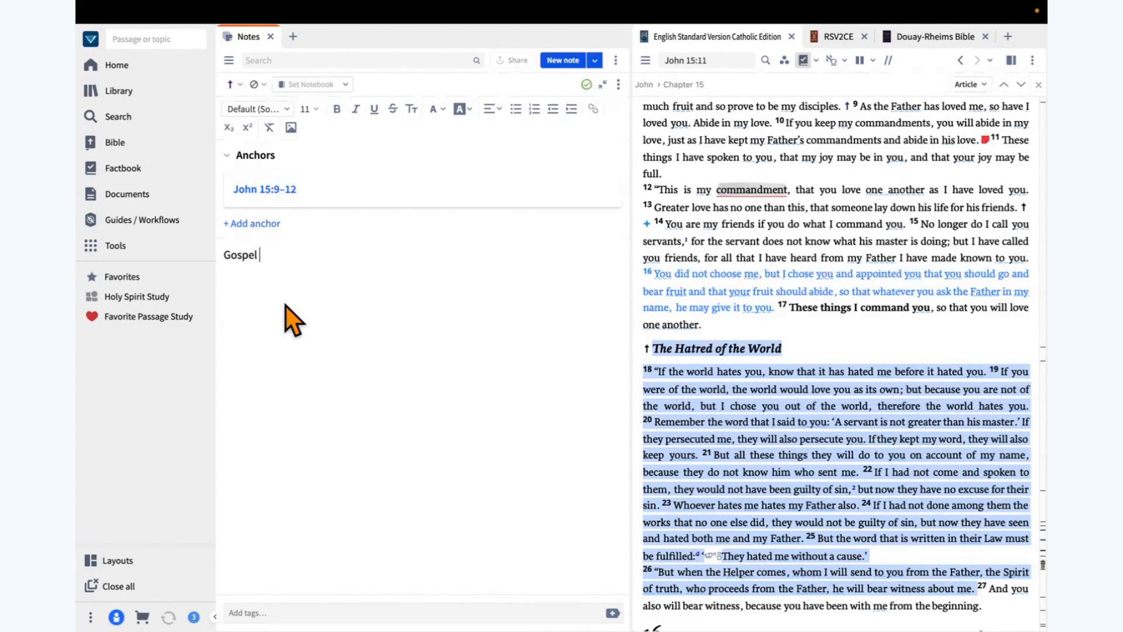
text(Wedding O)
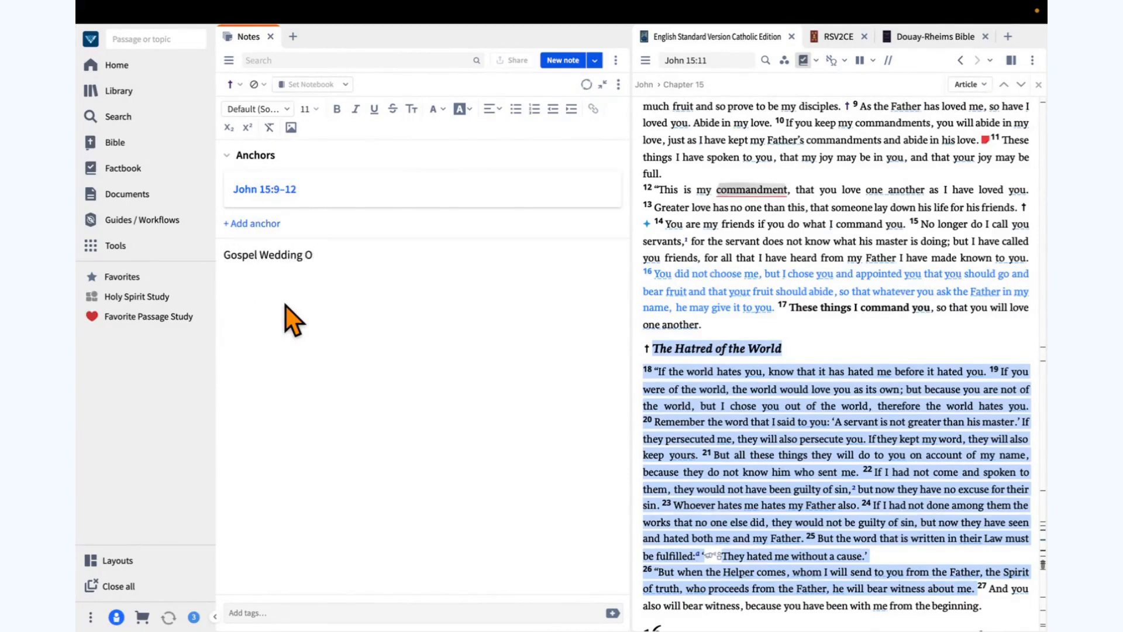
text(ption)
key(Return)
click(515, 109)
text(S)
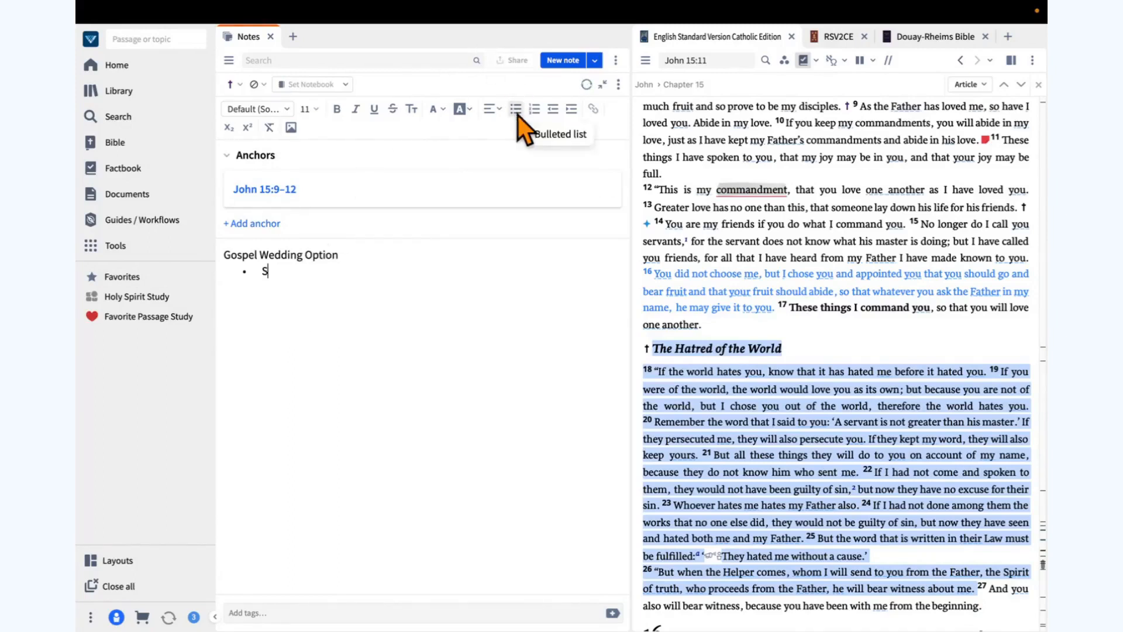
text(econd choice)
key(Return)
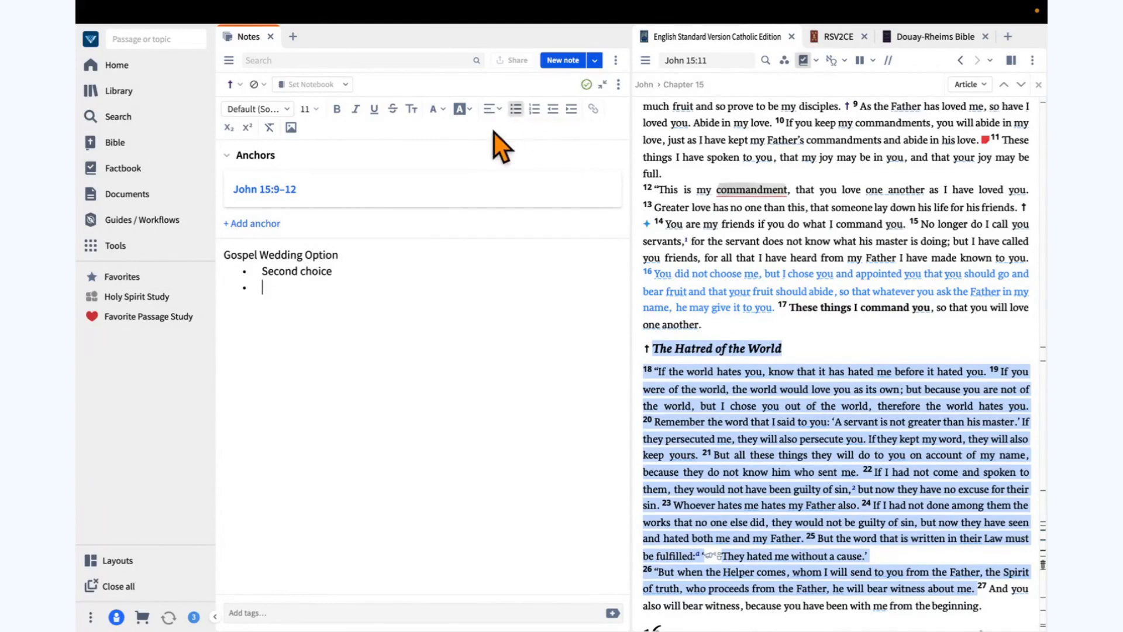
Step: Insert the first Wedding Bands picture found by searching Faithlife Stock for "wedding" into the note's empty bullet
click(290, 129)
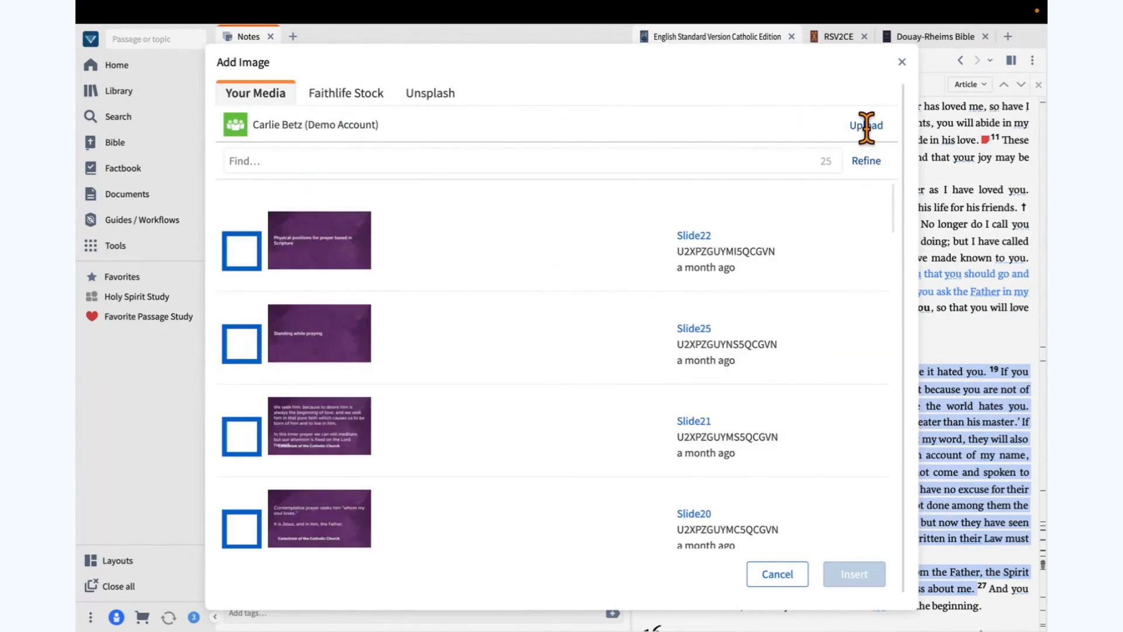
click(389, 165)
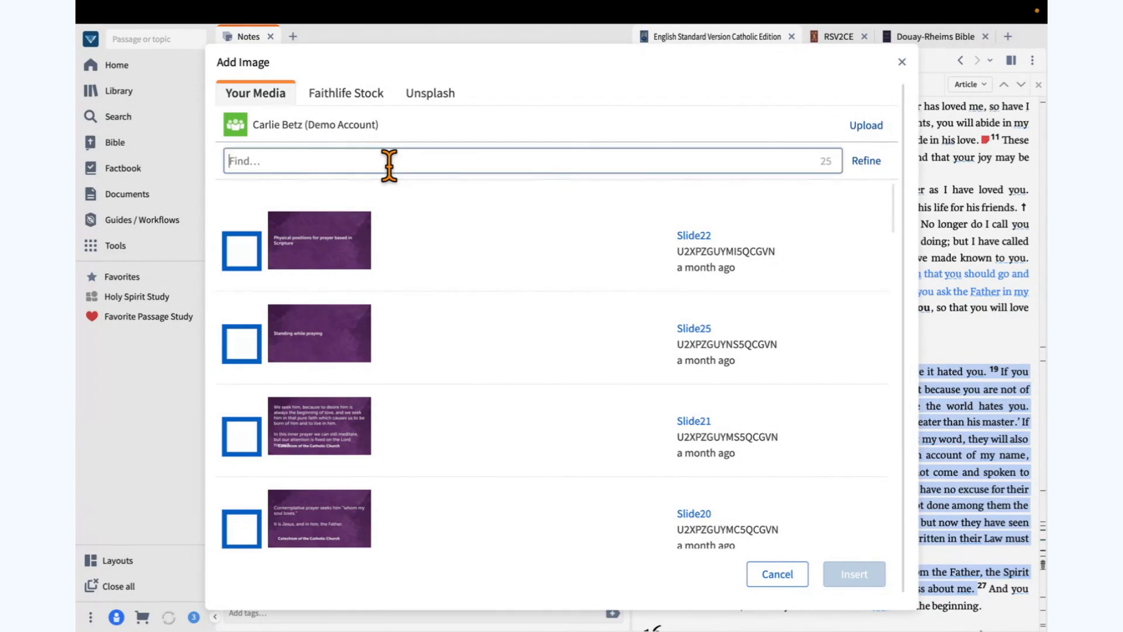
click(359, 91)
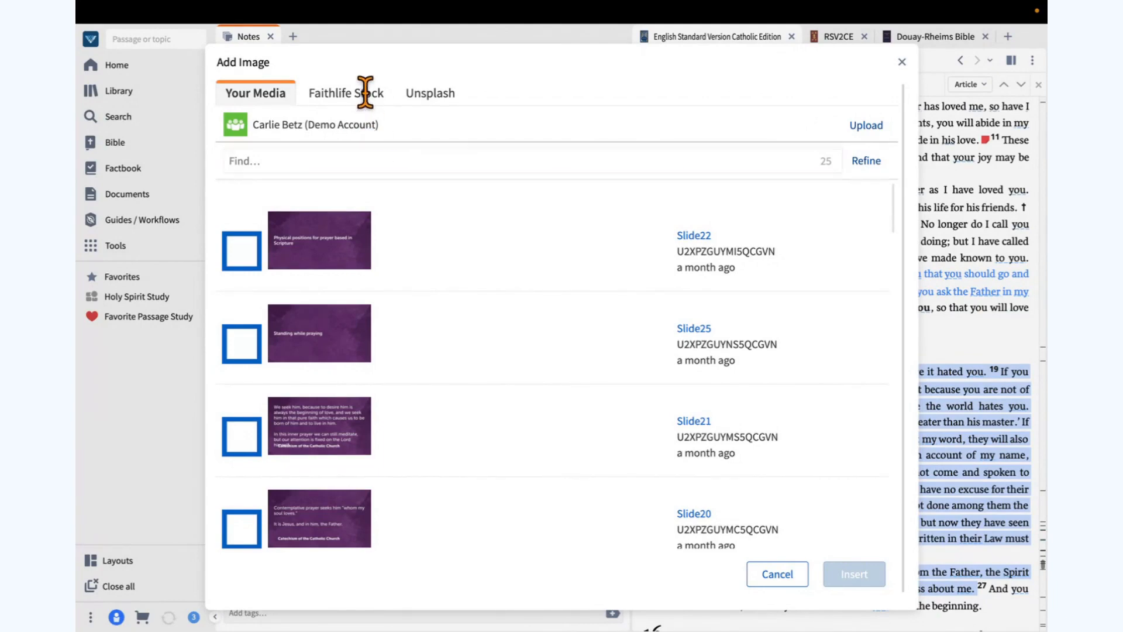
click(350, 167)
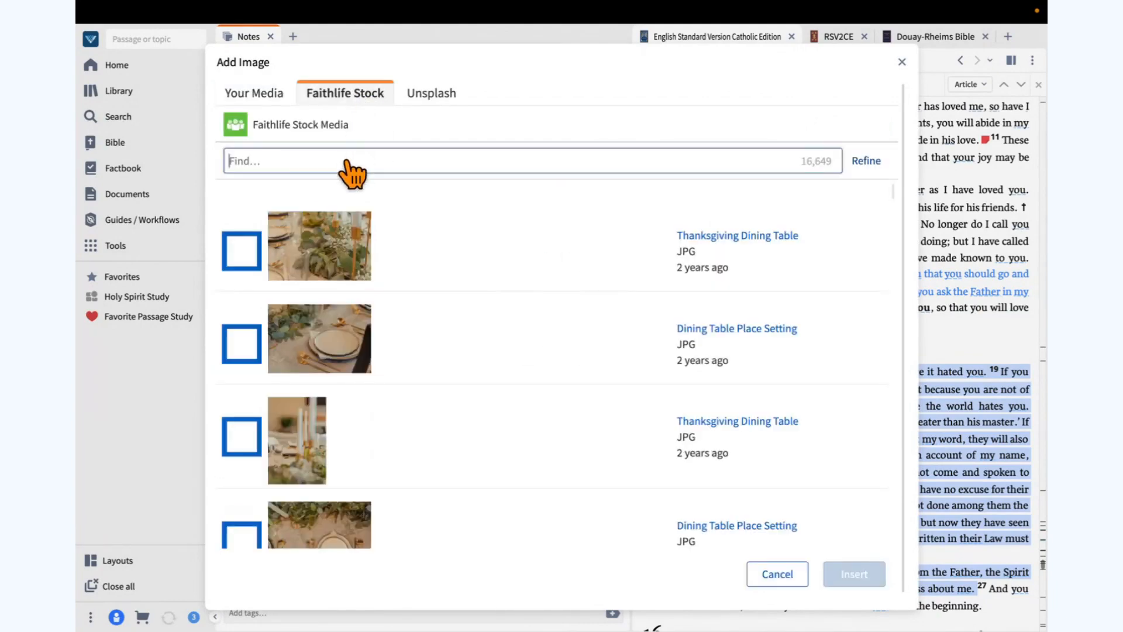
text(wedding)
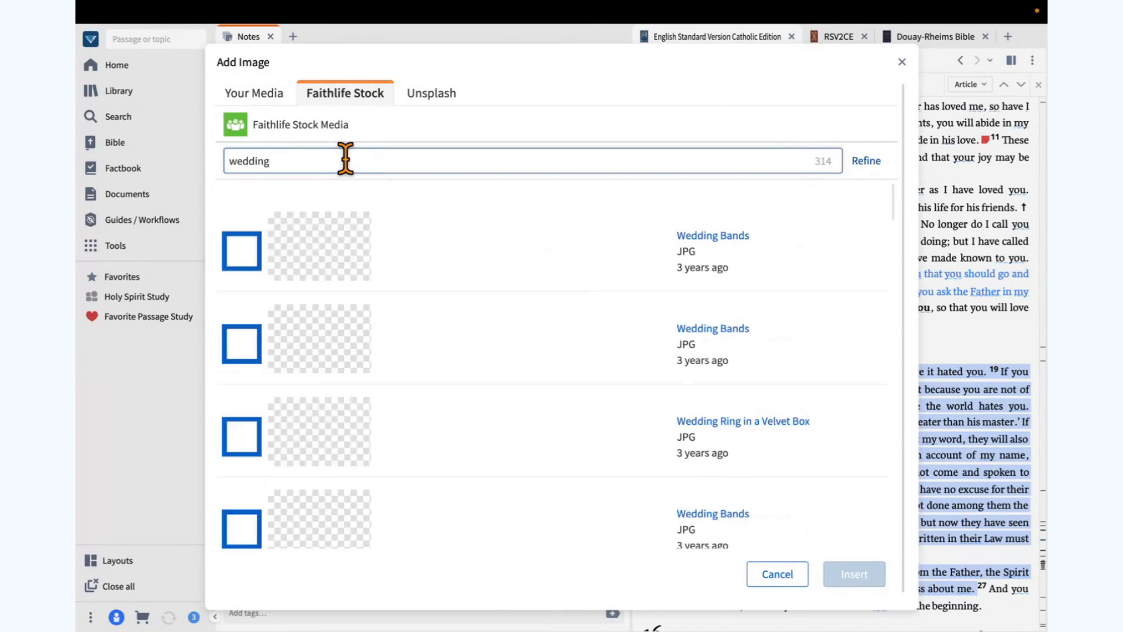
click(242, 252)
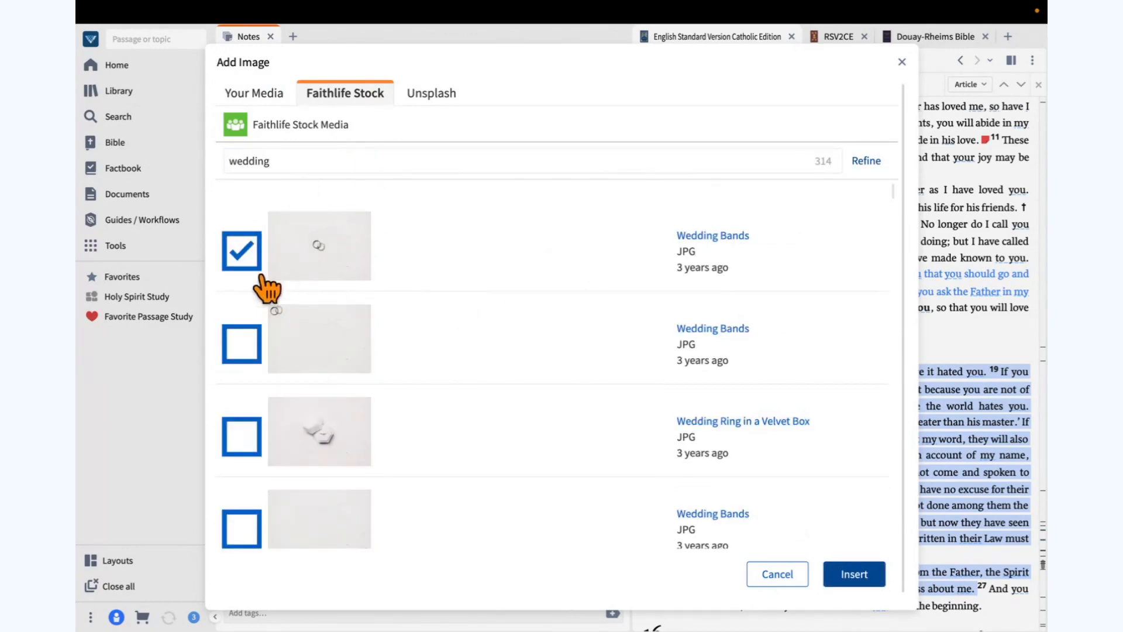
click(854, 575)
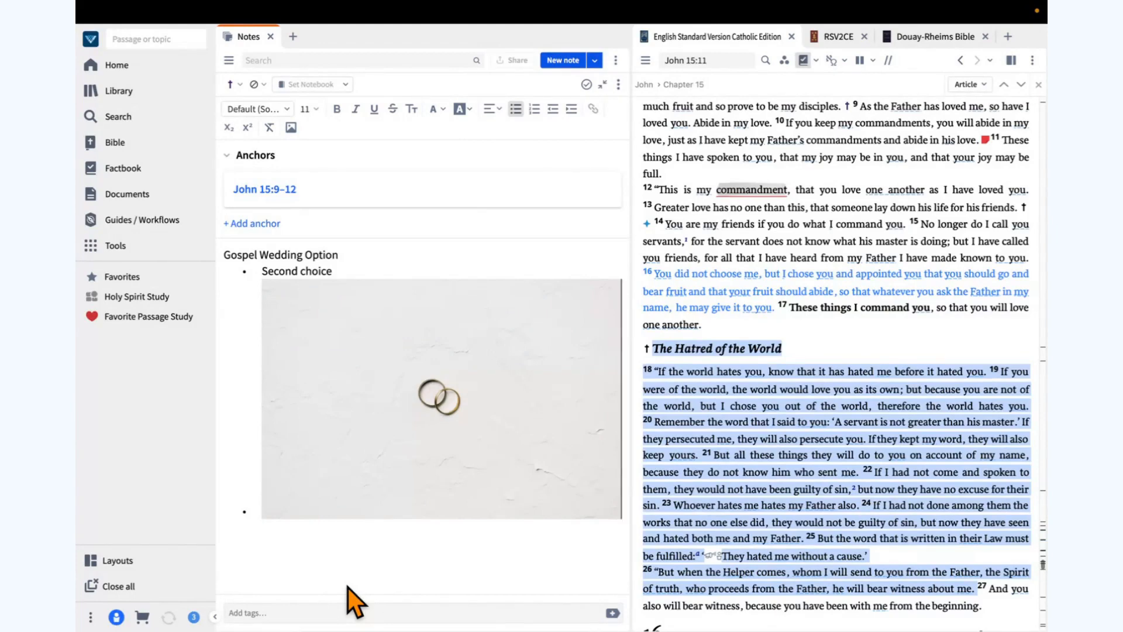
Step: Tag the John 15:9–12 note with the existing tags "Wedding Gospel" and "second choice"
click(293, 613)
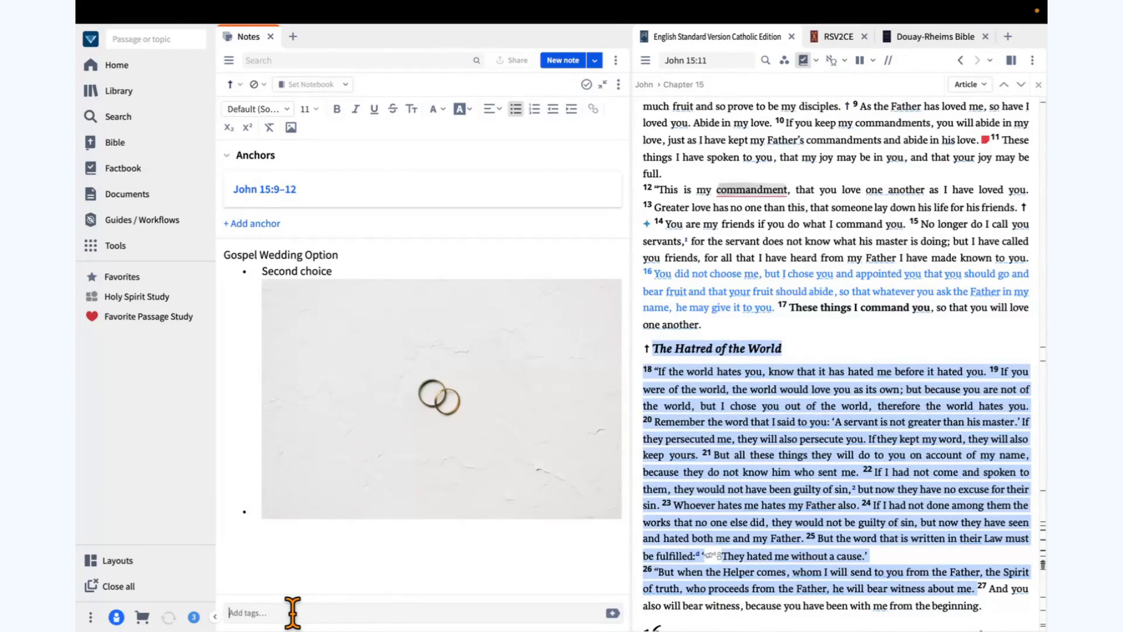
text(G)
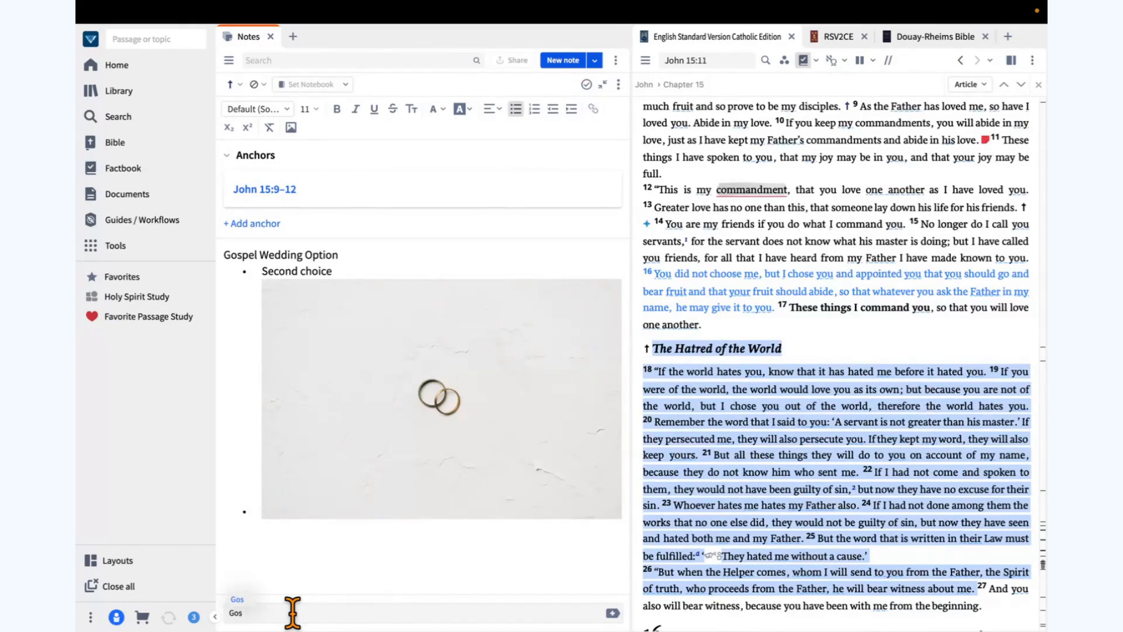
text(os)
key(BackSpace)
key(BackSpace)
key(BackSpace)
text(Wedd)
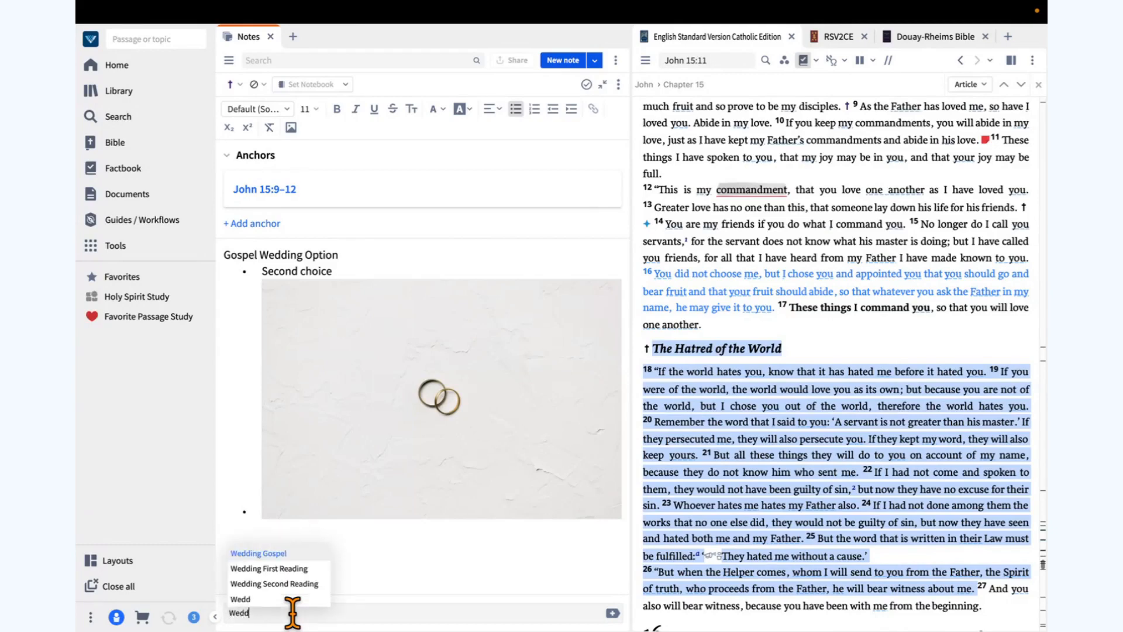
click(307, 554)
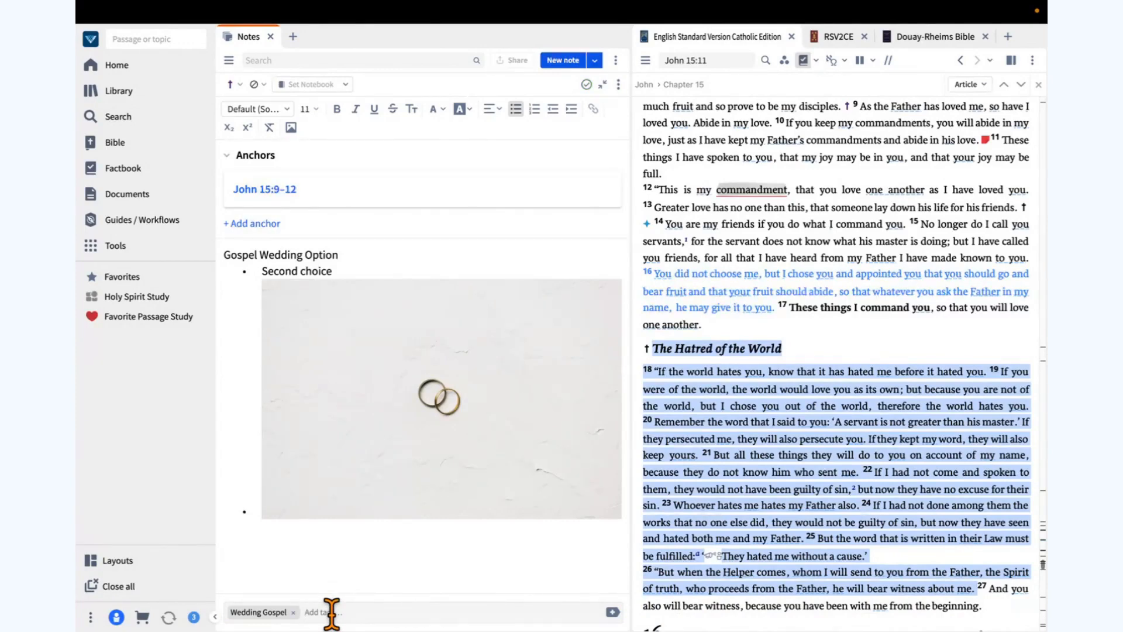
text(sec)
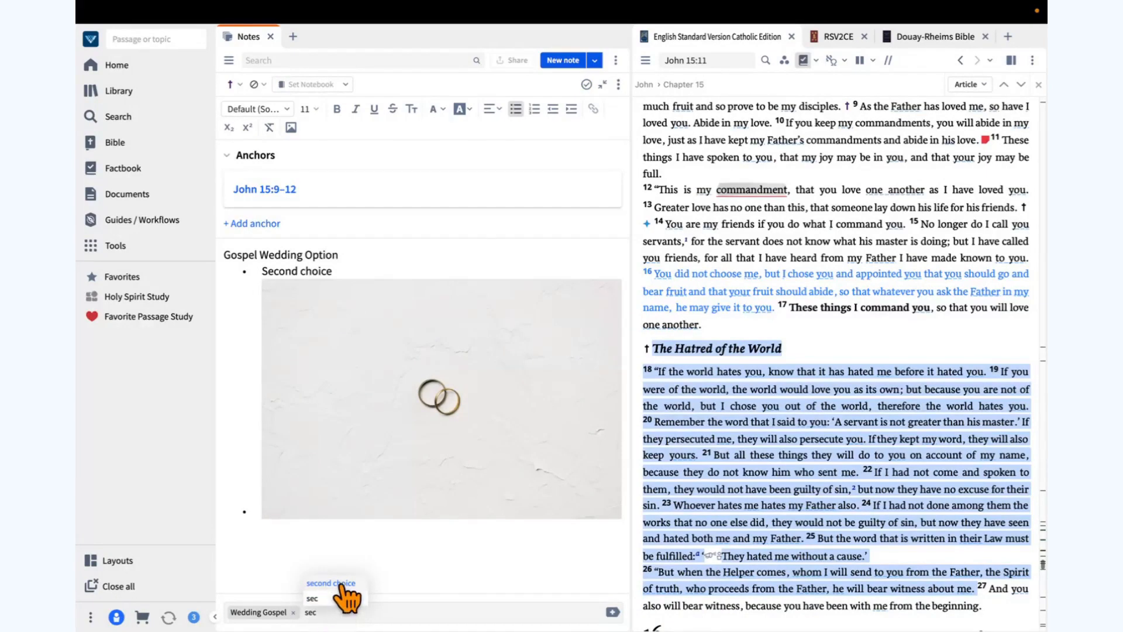
click(341, 584)
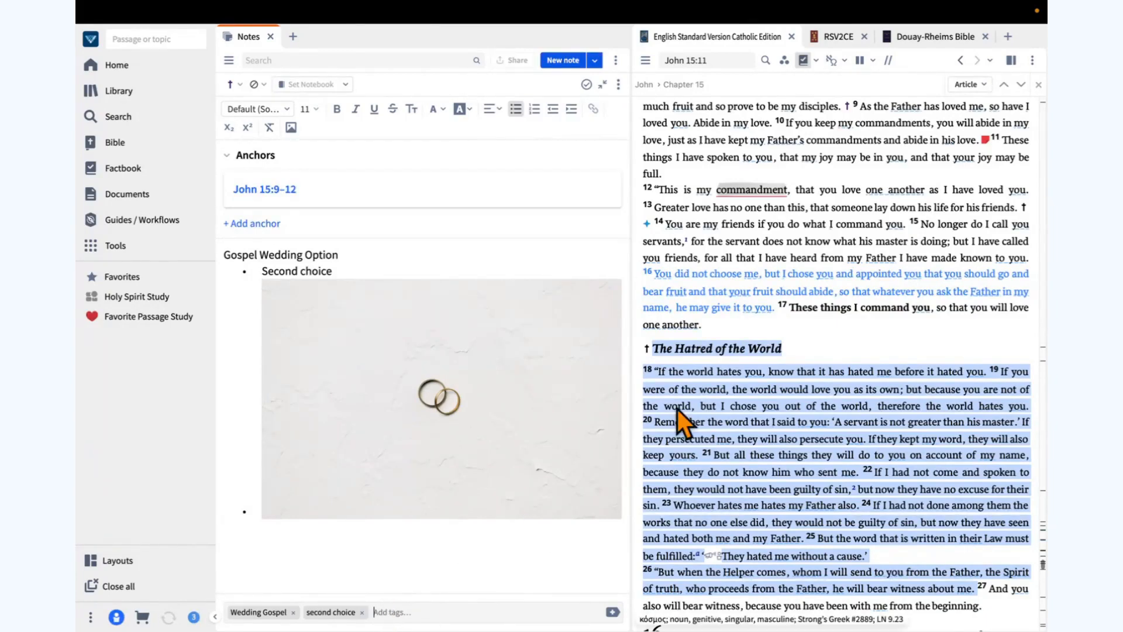
Step: Hide all notes and highlights in the English Standard Version Catholic Edition through its visual filters
click(786, 63)
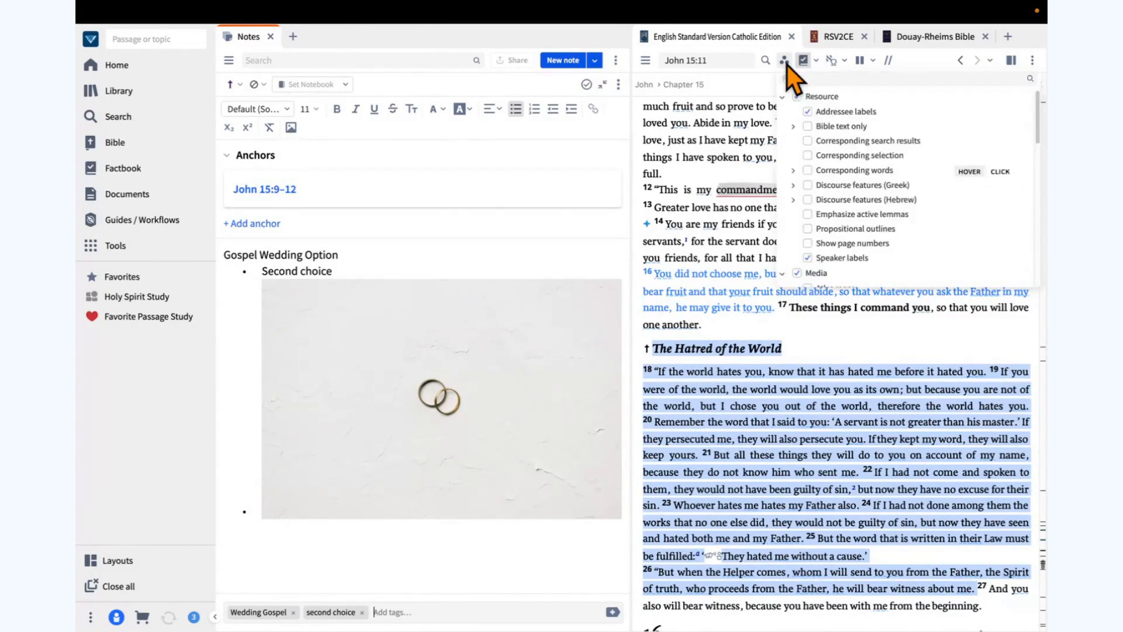
drag(1040, 122, 1043, 231)
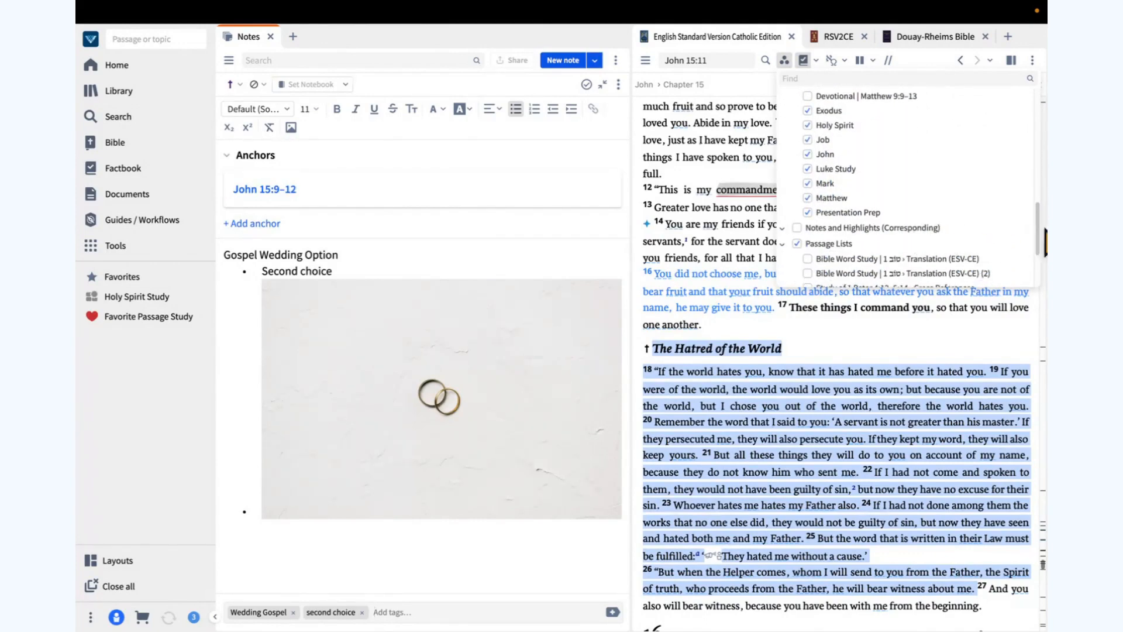
drag(1039, 248, 1028, 164)
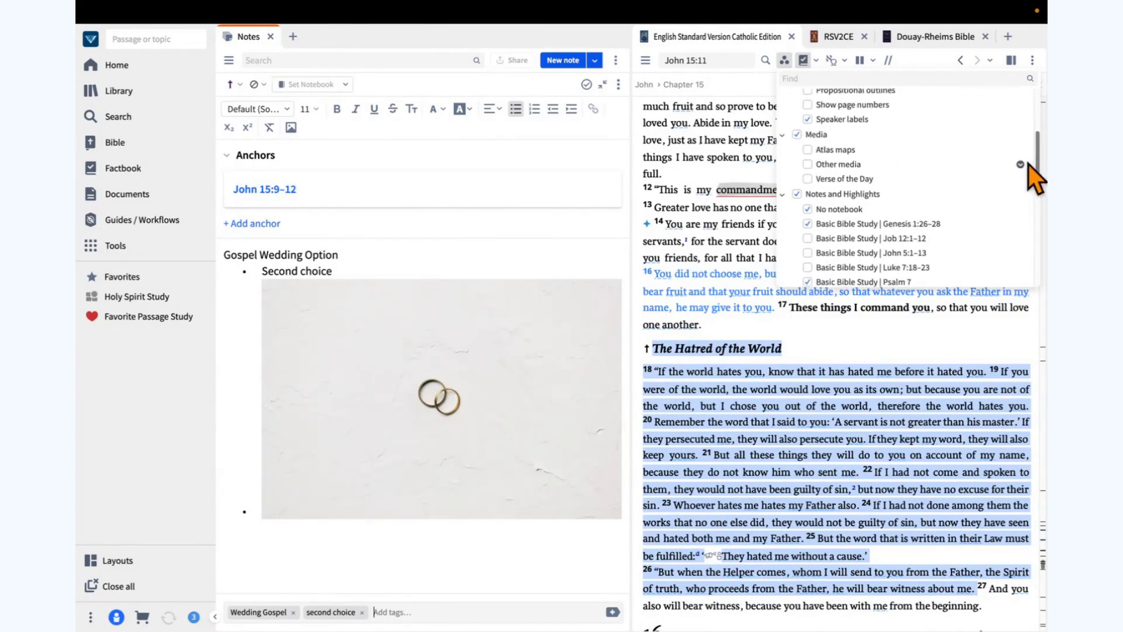
click(797, 194)
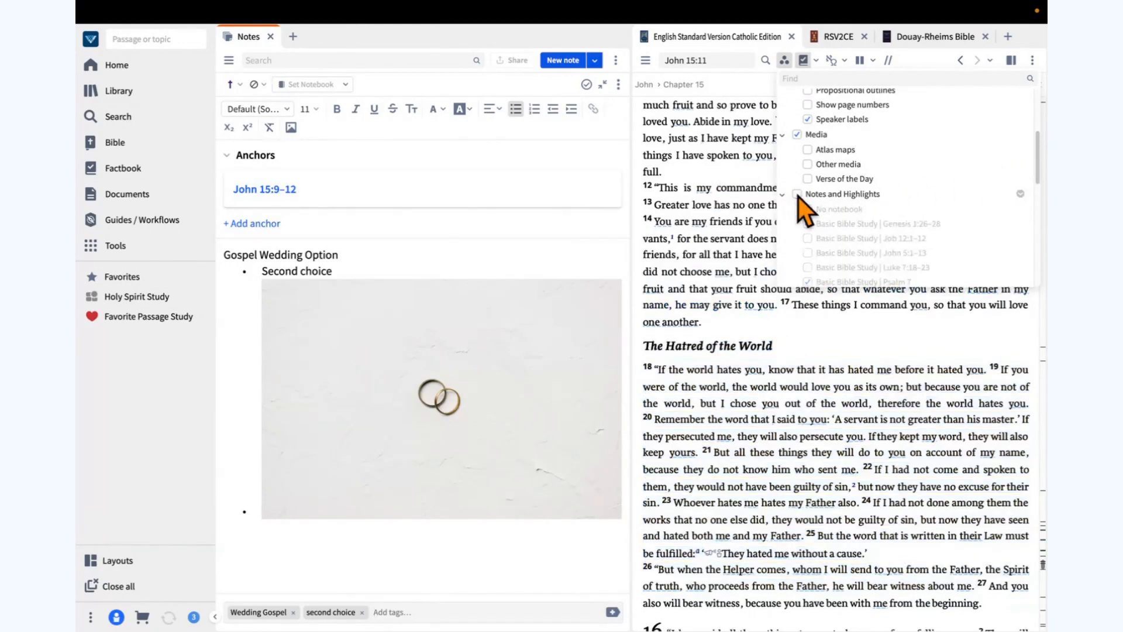
click(739, 170)
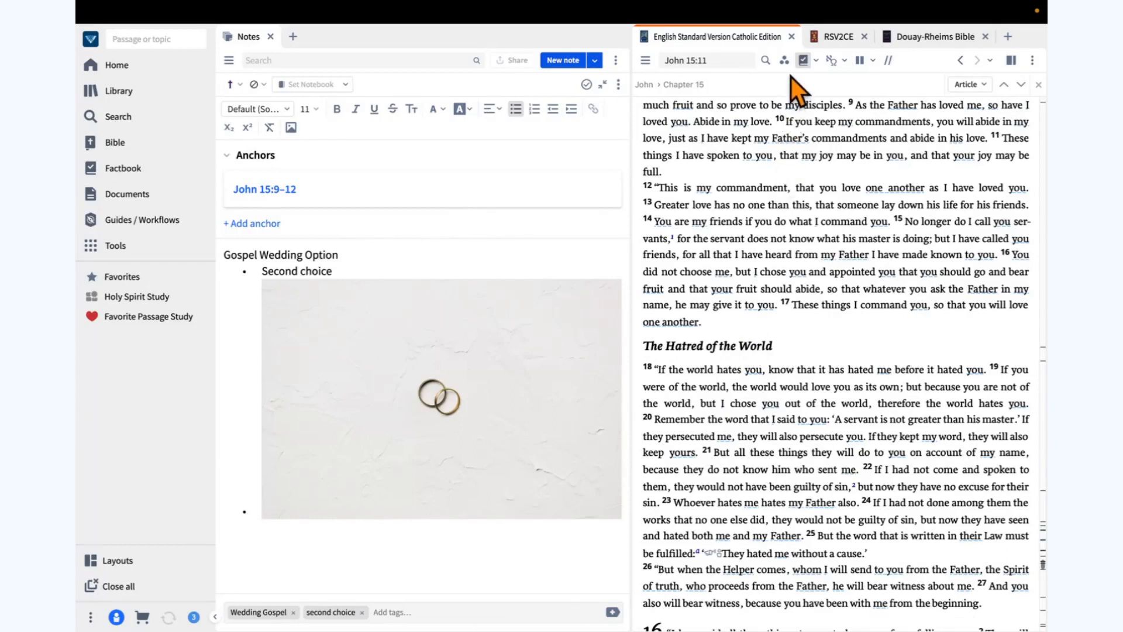
Step: Turn the Notes and Highlights visual filter back on for the English Standard Version Catholic Edition
click(785, 63)
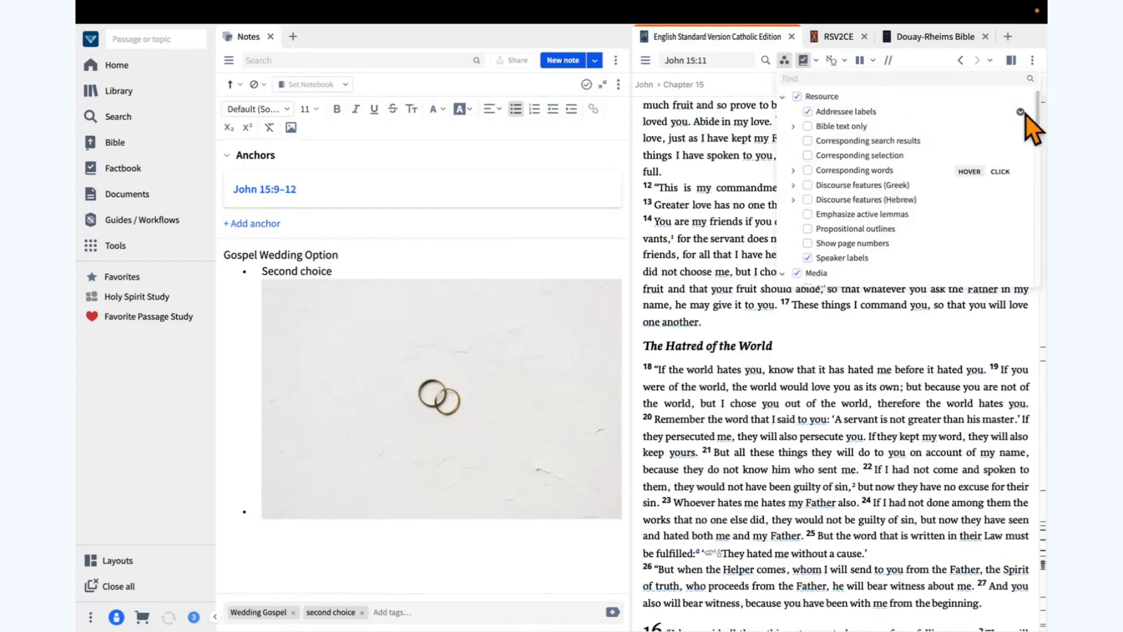
scroll(1040, 132, down, 3)
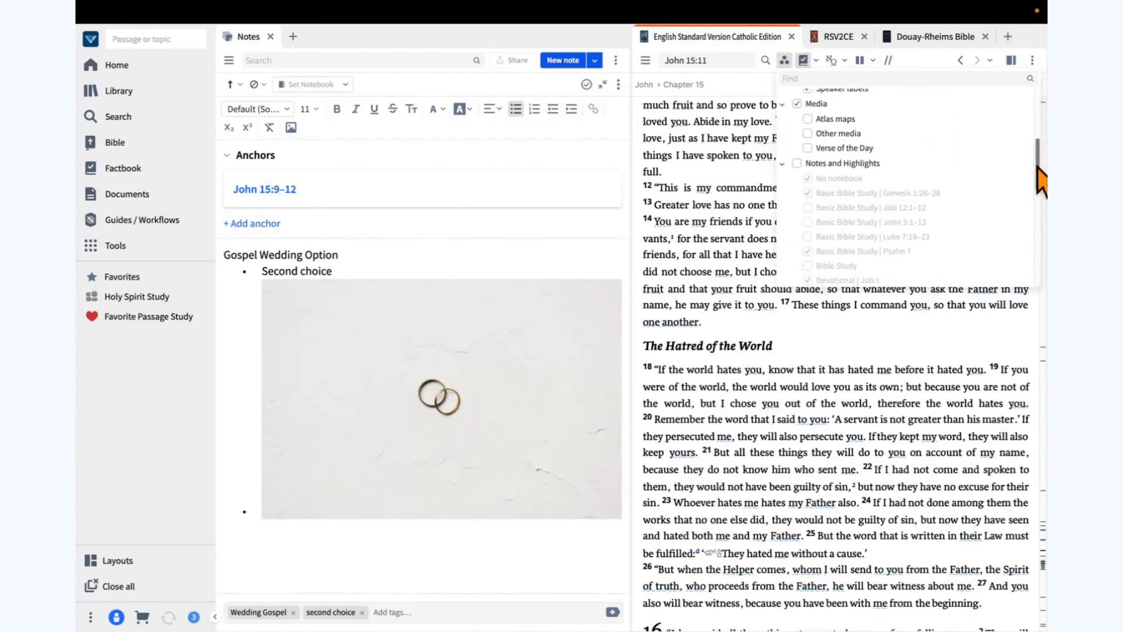
click(796, 164)
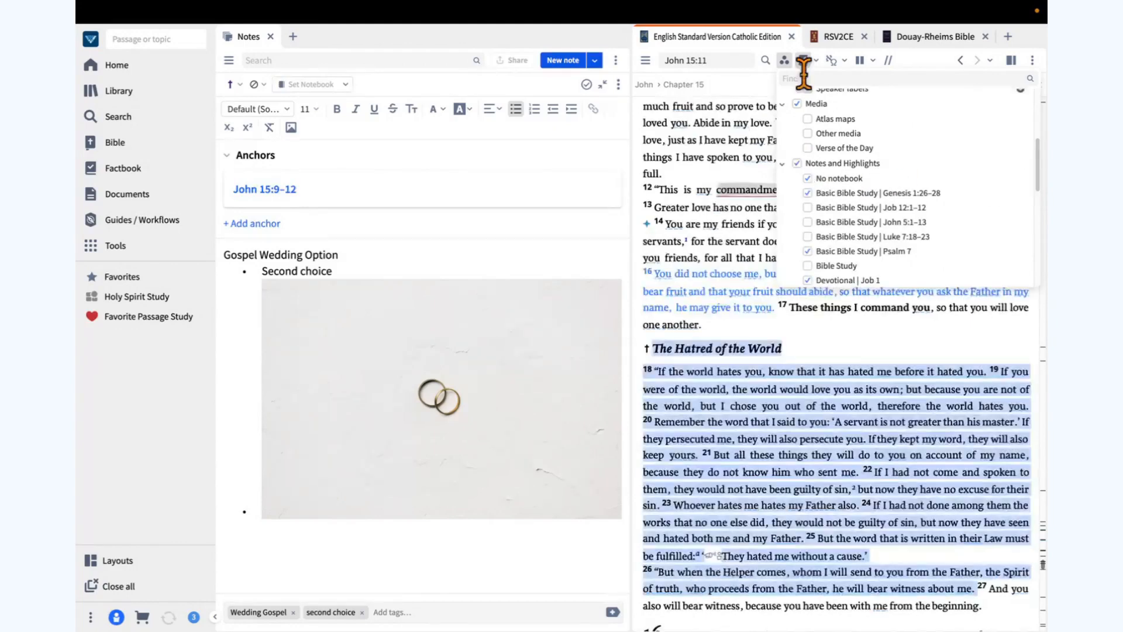
click(783, 62)
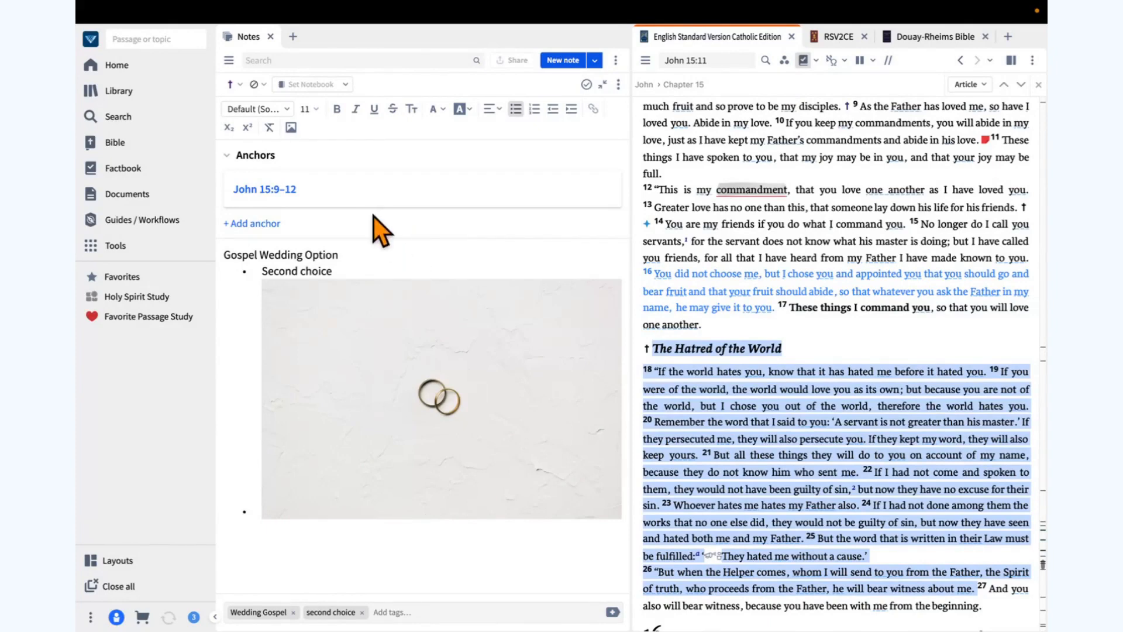
Step: Show the list of all notes with its filters and search it for "choice"
click(229, 61)
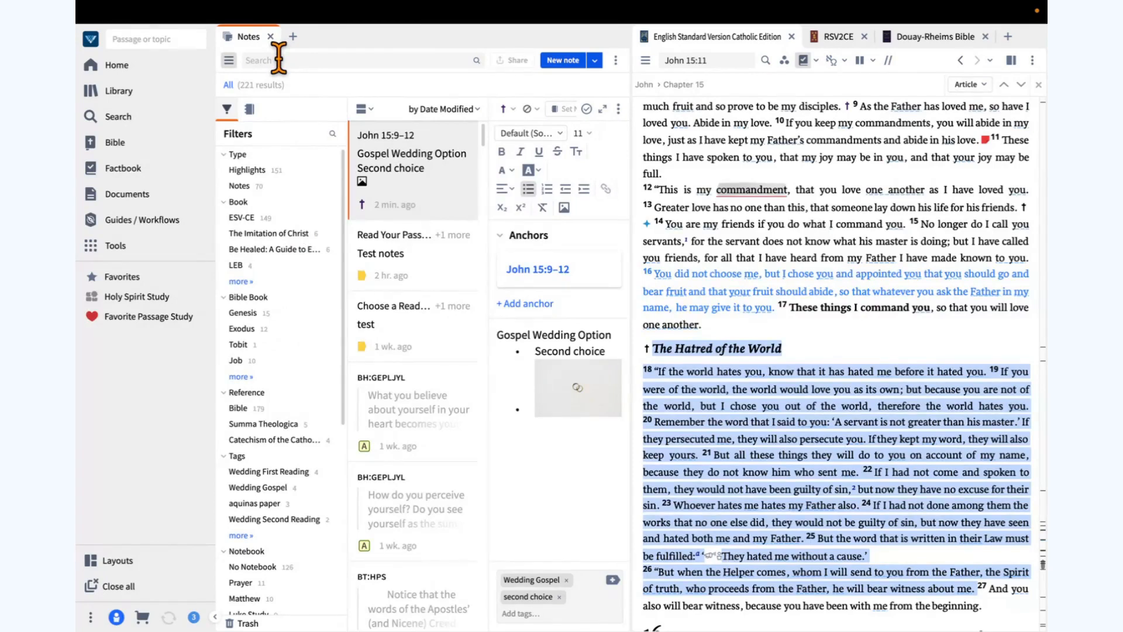
click(278, 58)
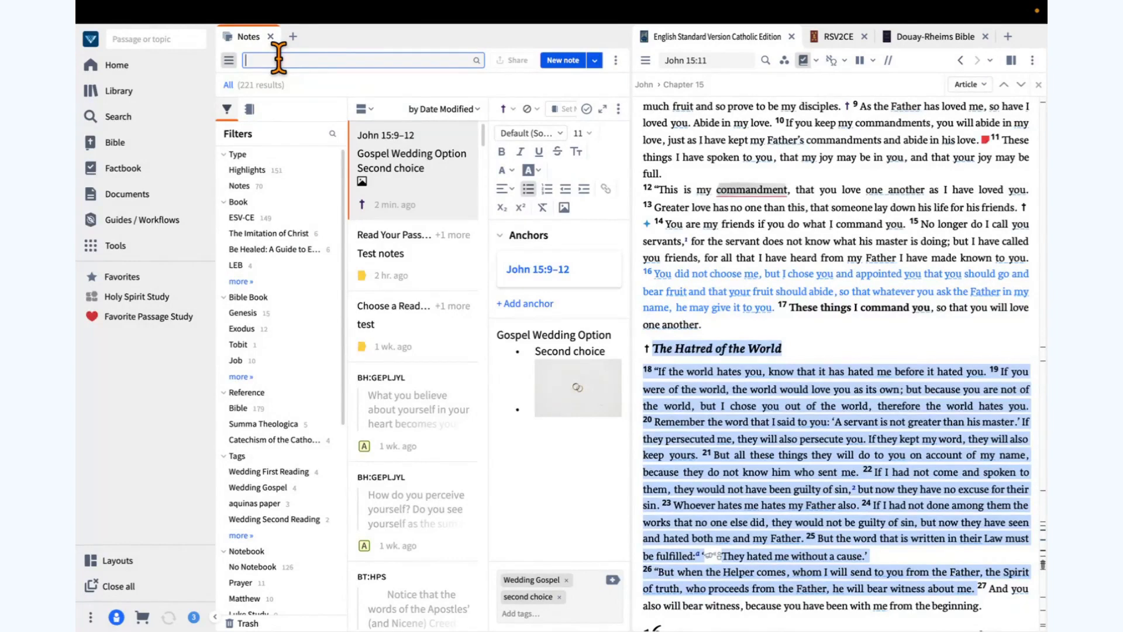
text(choice)
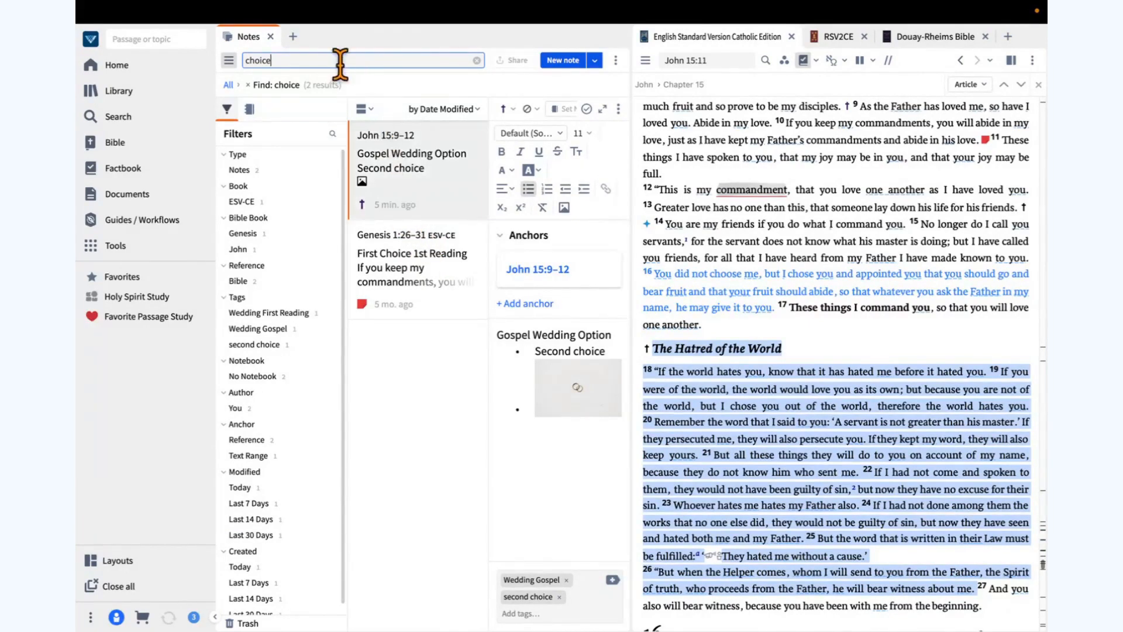
Step: Replace the notes search with a filter for the type Notes and clear that filter again
click(478, 61)
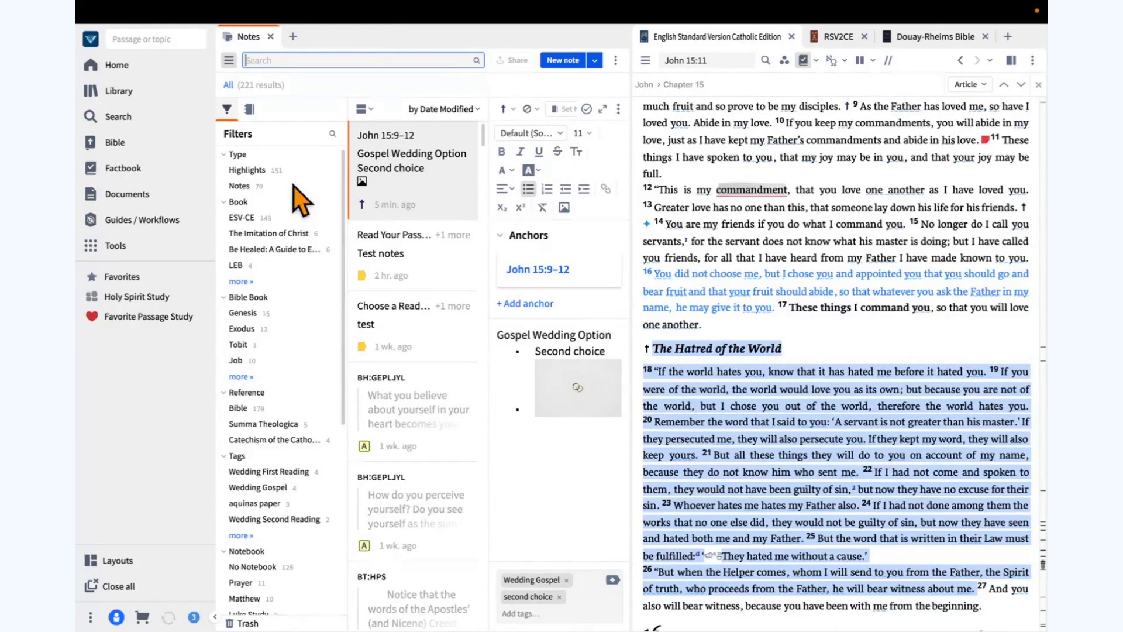
click(239, 186)
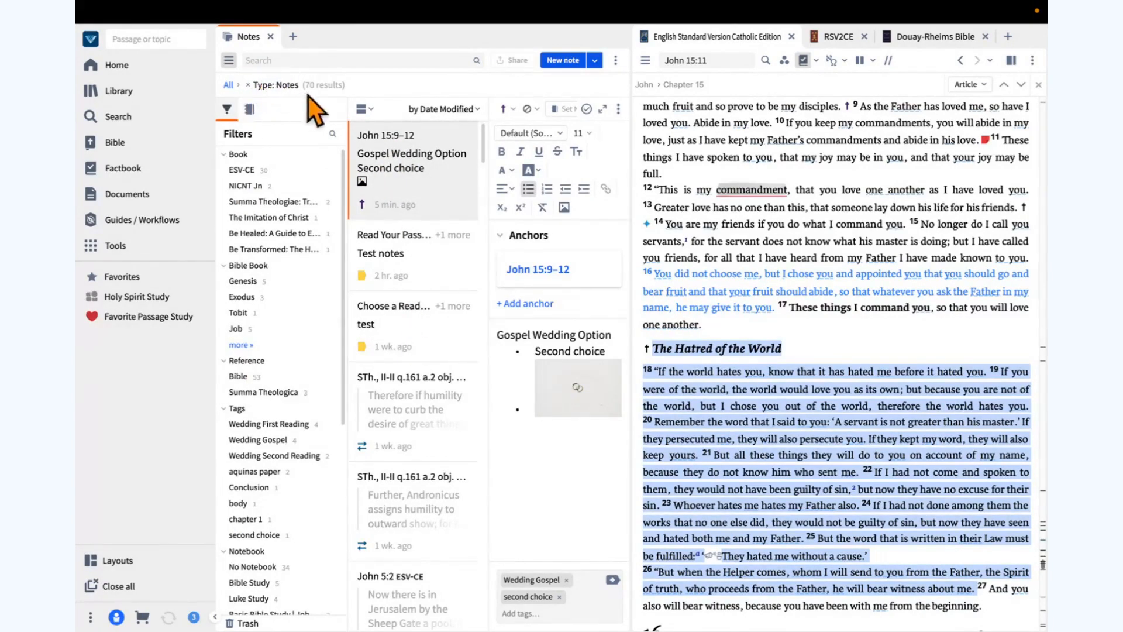
click(248, 85)
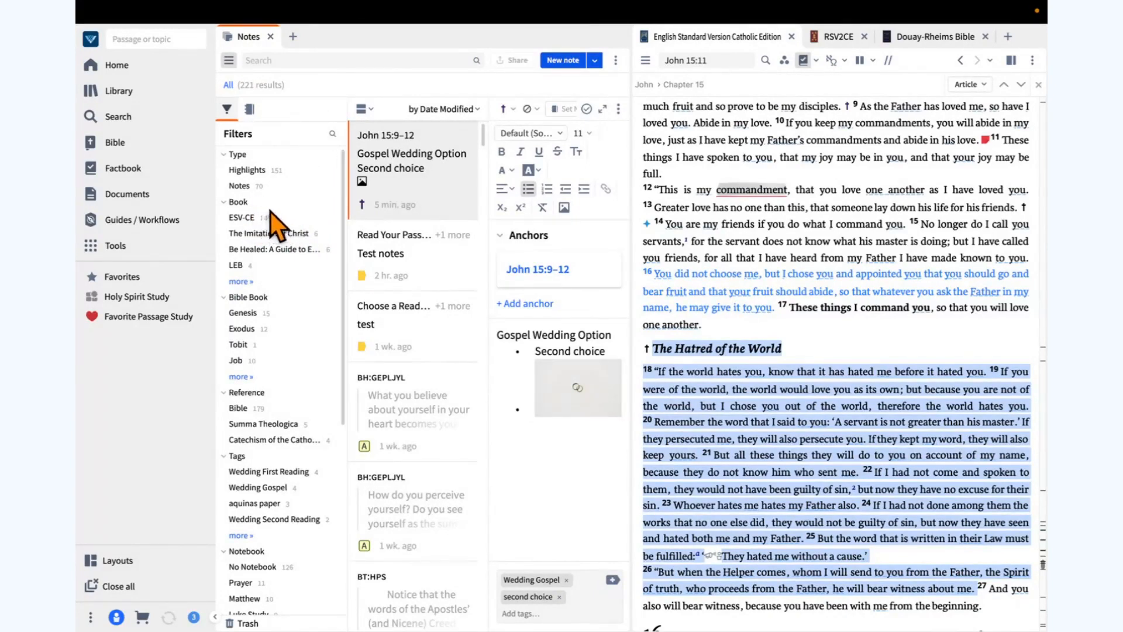
Step: Expand the full list of tag filters and filter the notes by the tag "Wedding Gospel"
drag(343, 213, 340, 241)
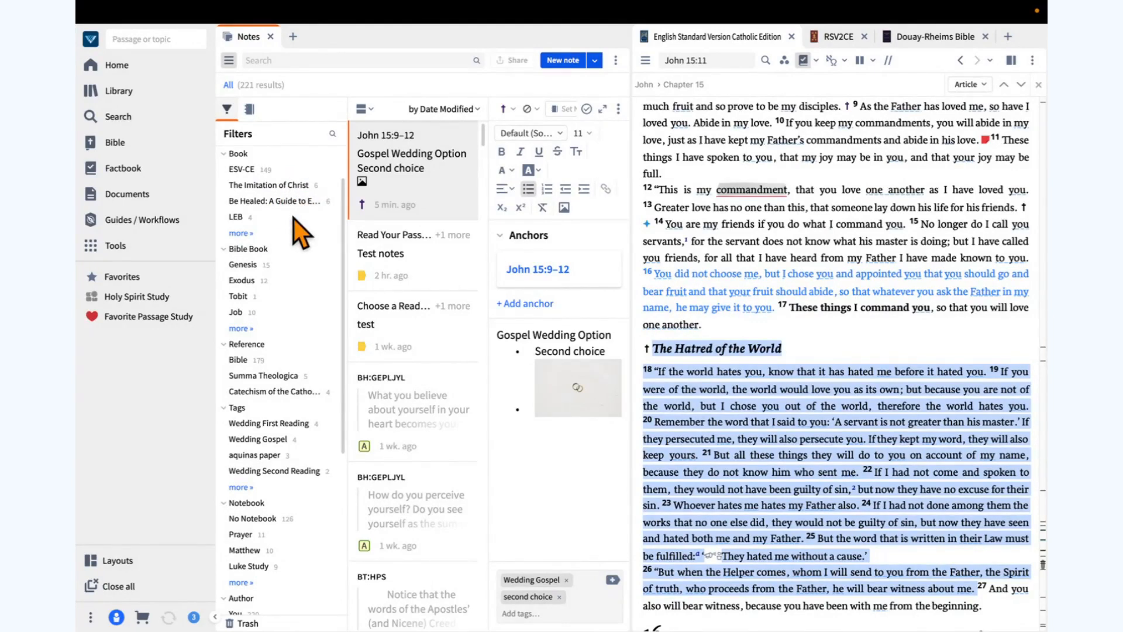
drag(343, 234, 343, 240)
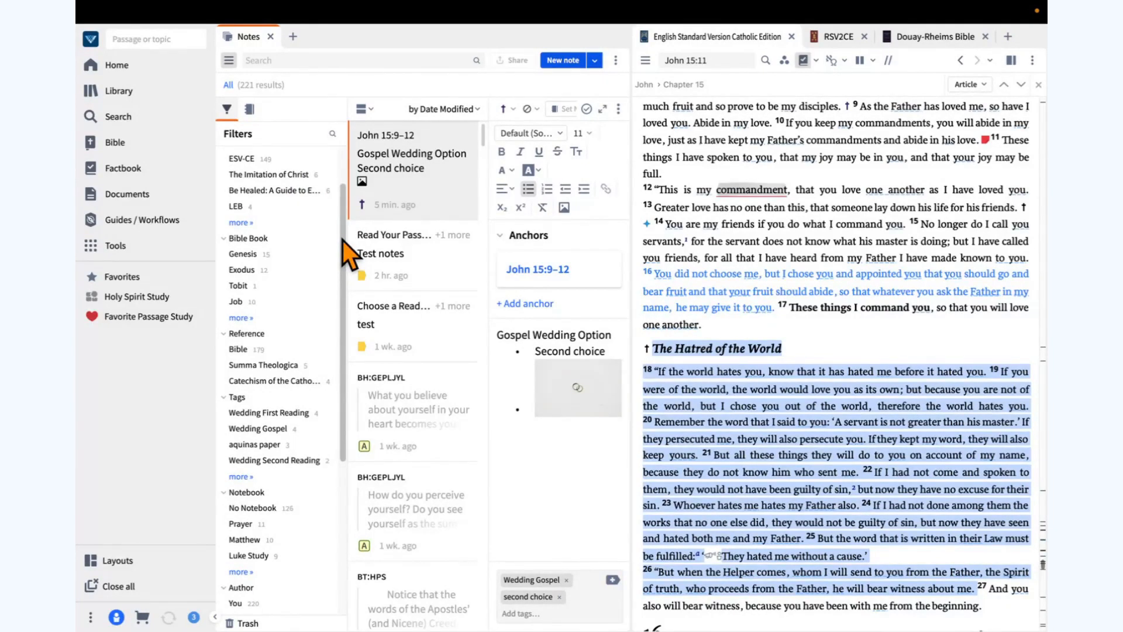
drag(342, 241, 341, 255)
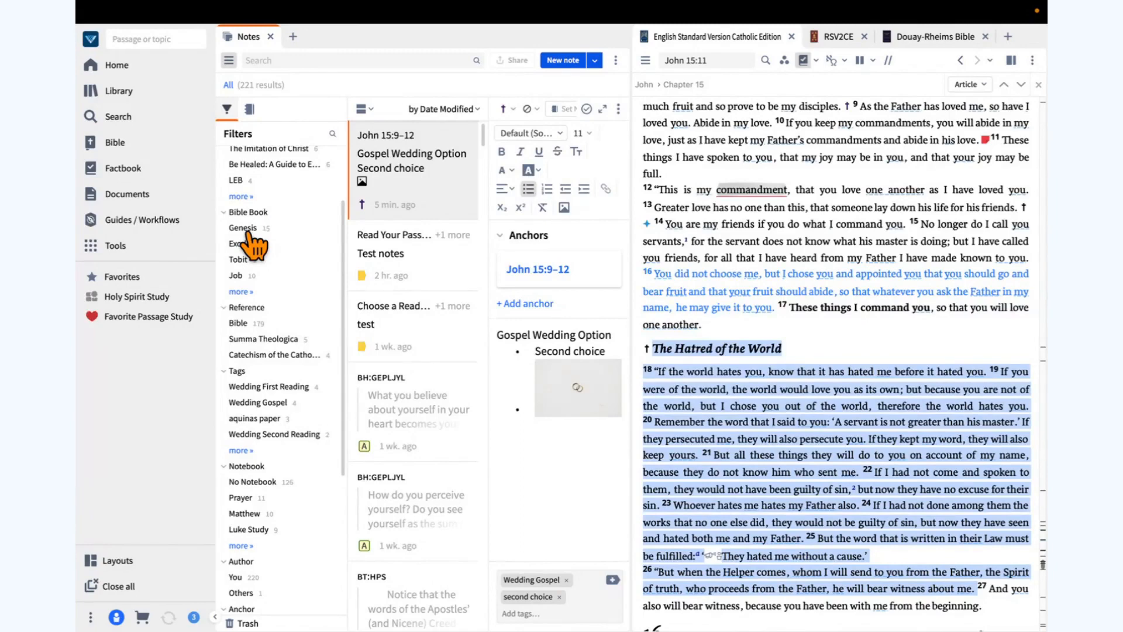
drag(344, 241, 341, 296)
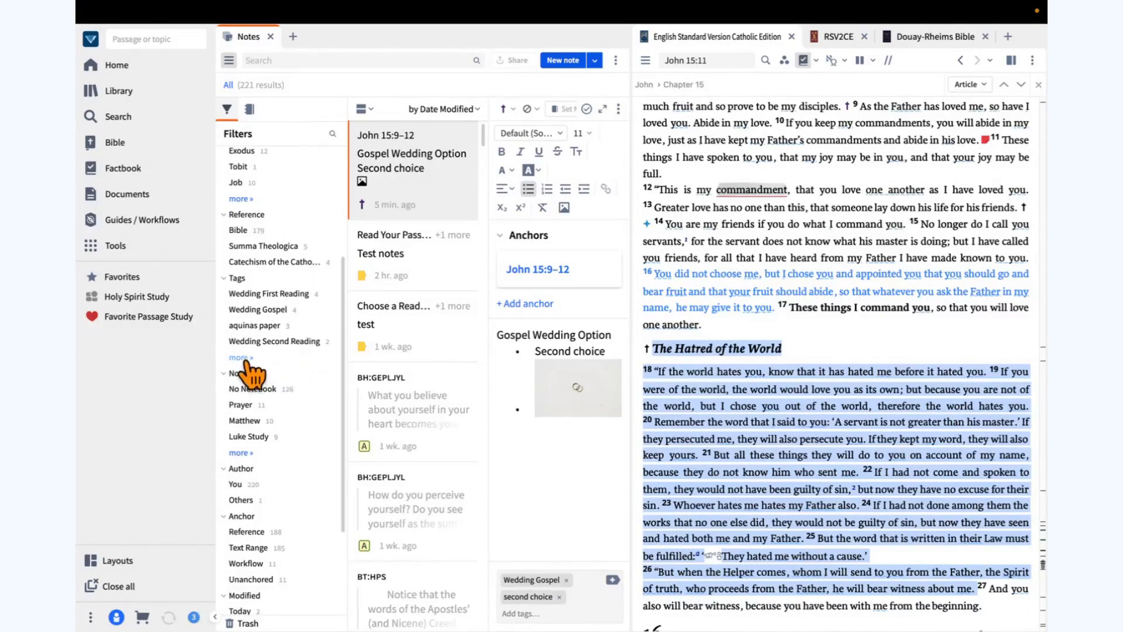
click(242, 358)
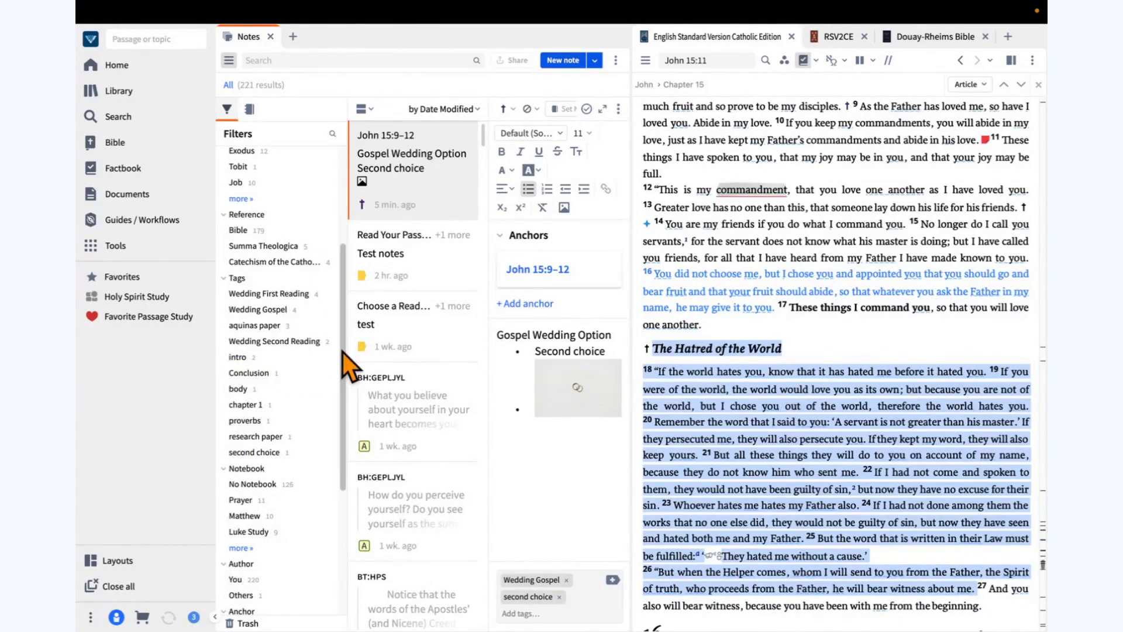
mouse_move(343, 355)
mouse_down()
mouse_move(342, 335)
mouse_move(342, 364)
mouse_up()
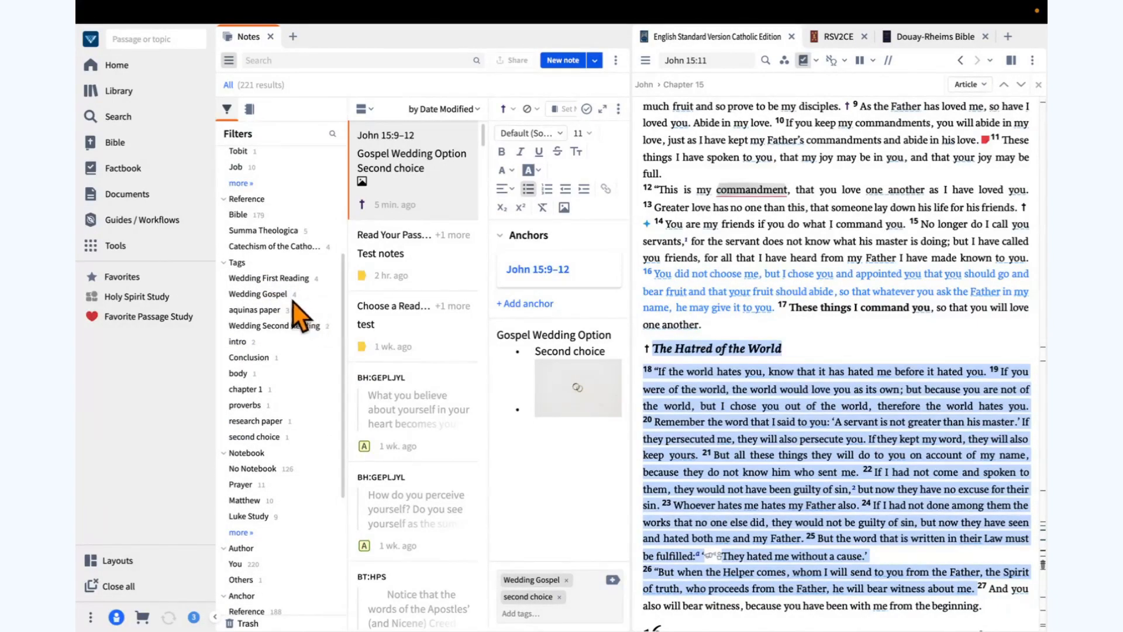
click(279, 294)
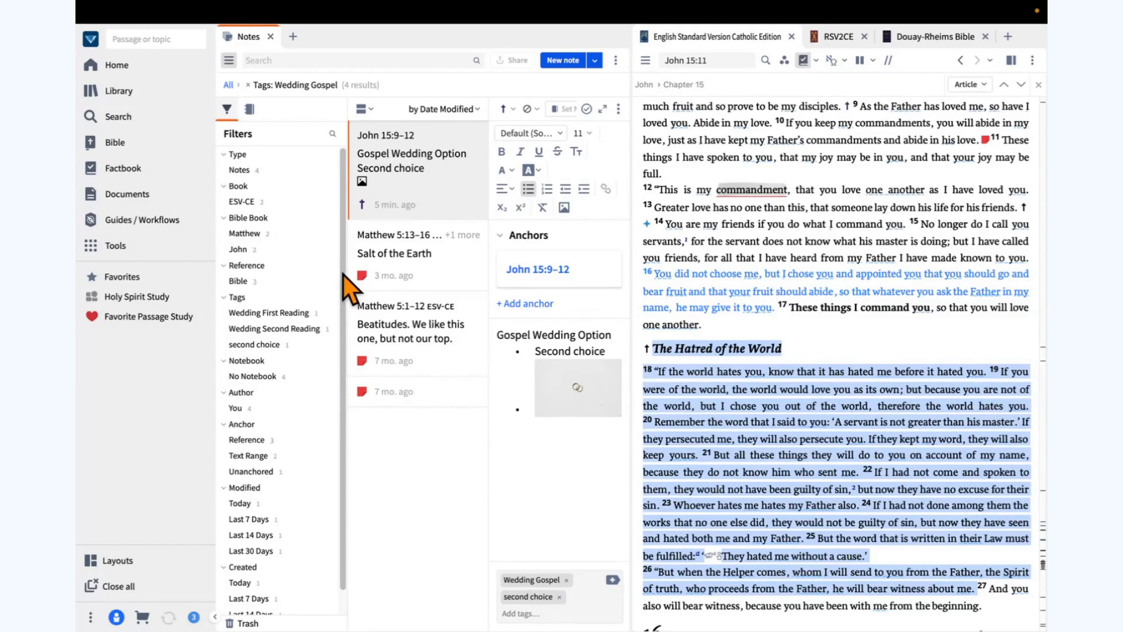
Step: Select all the notes tagged "Wedding Gospel" and review the bulk options for style, notebook, anchors and tags
scroll(343, 275, down, 1)
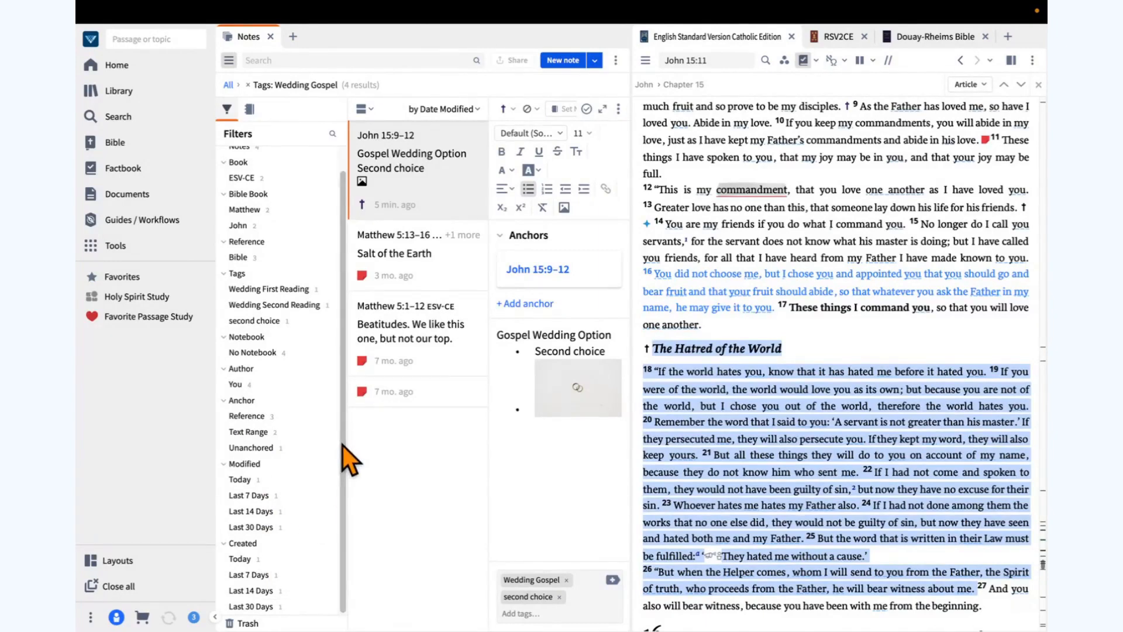
drag(343, 446, 346, 402)
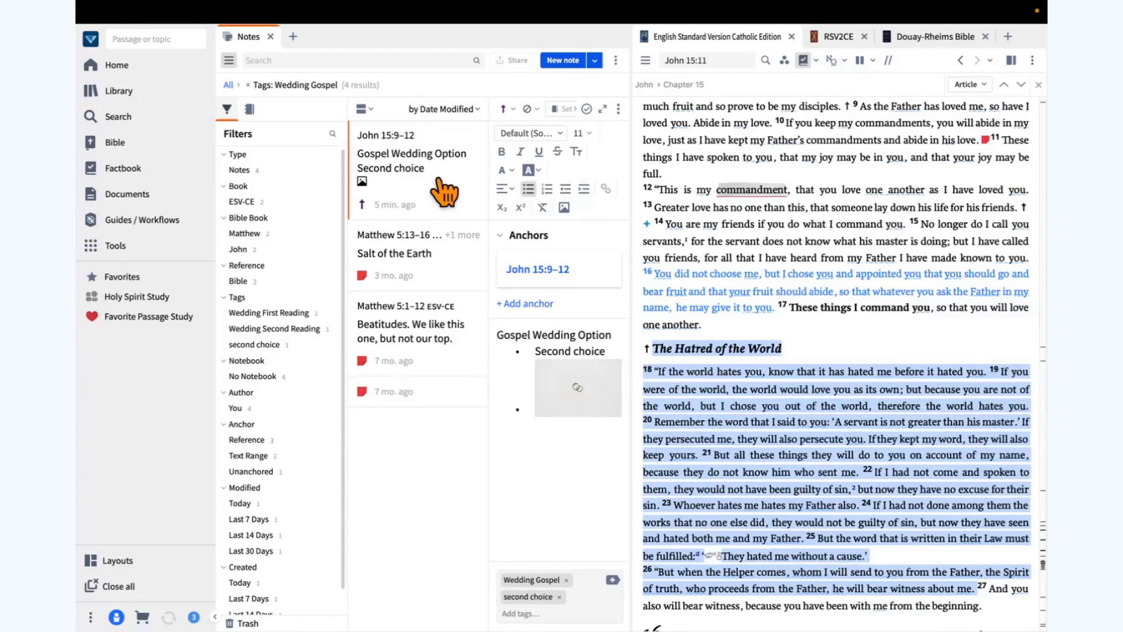
shift+click(424, 397)
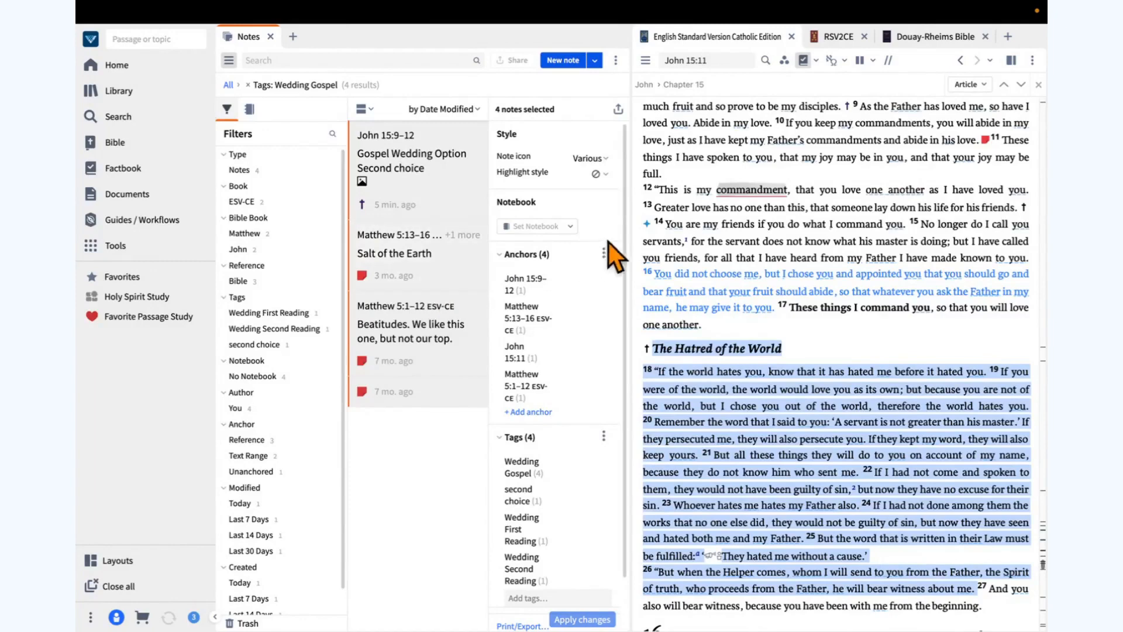
mouse_move(627, 247)
mouse_down()
mouse_move(630, 265)
mouse_move(626, 241)
mouse_up()
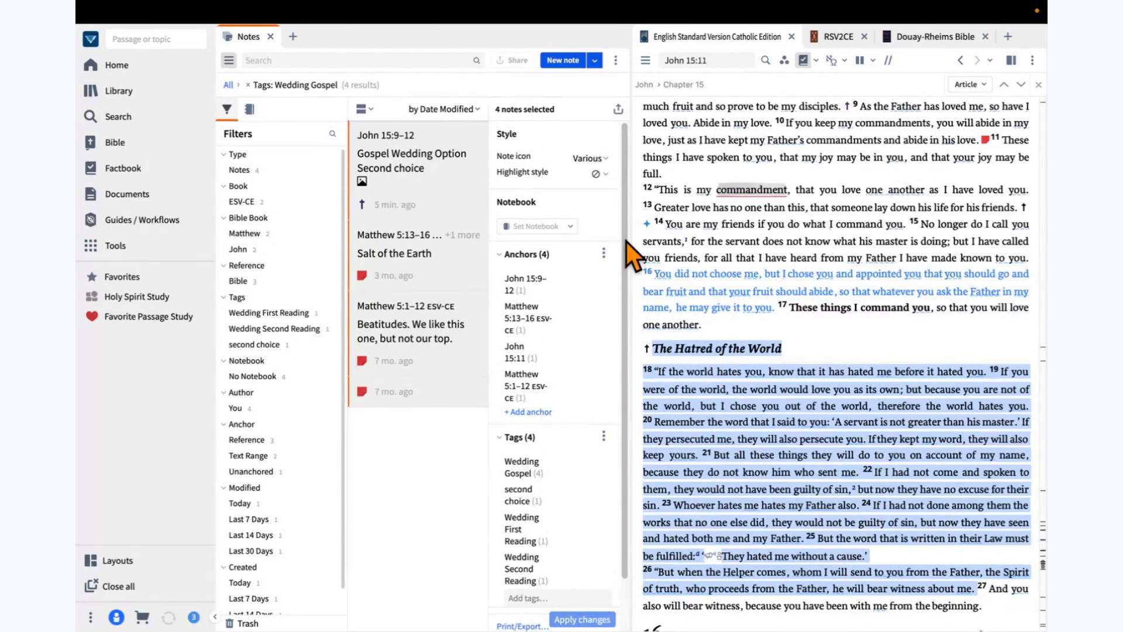
scroll(626, 197, down, 1)
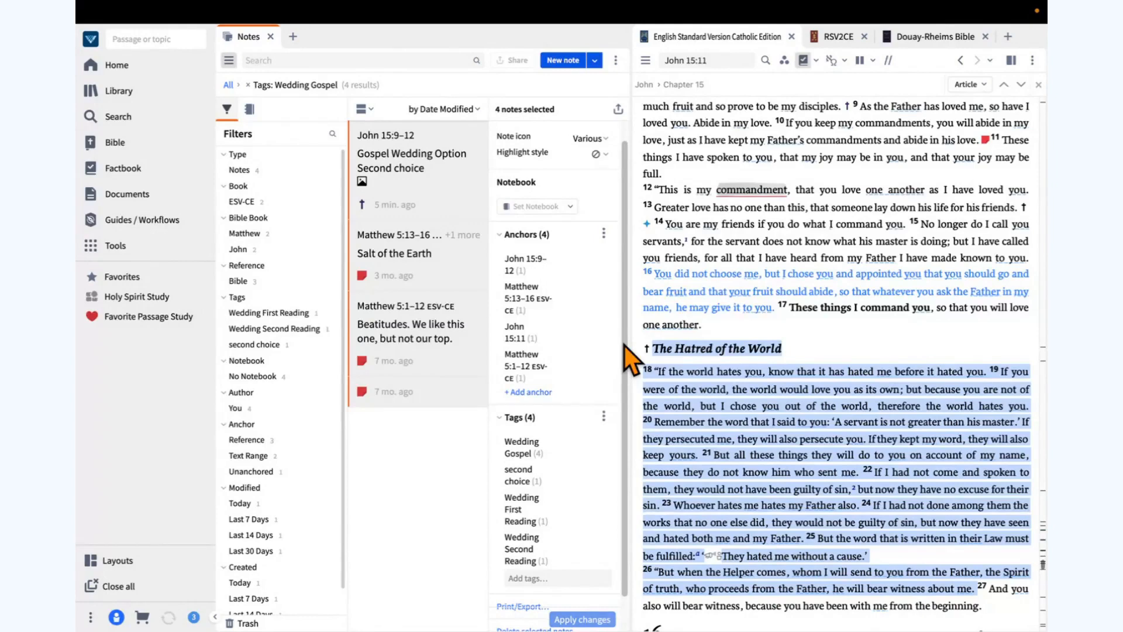
drag(625, 346, 630, 401)
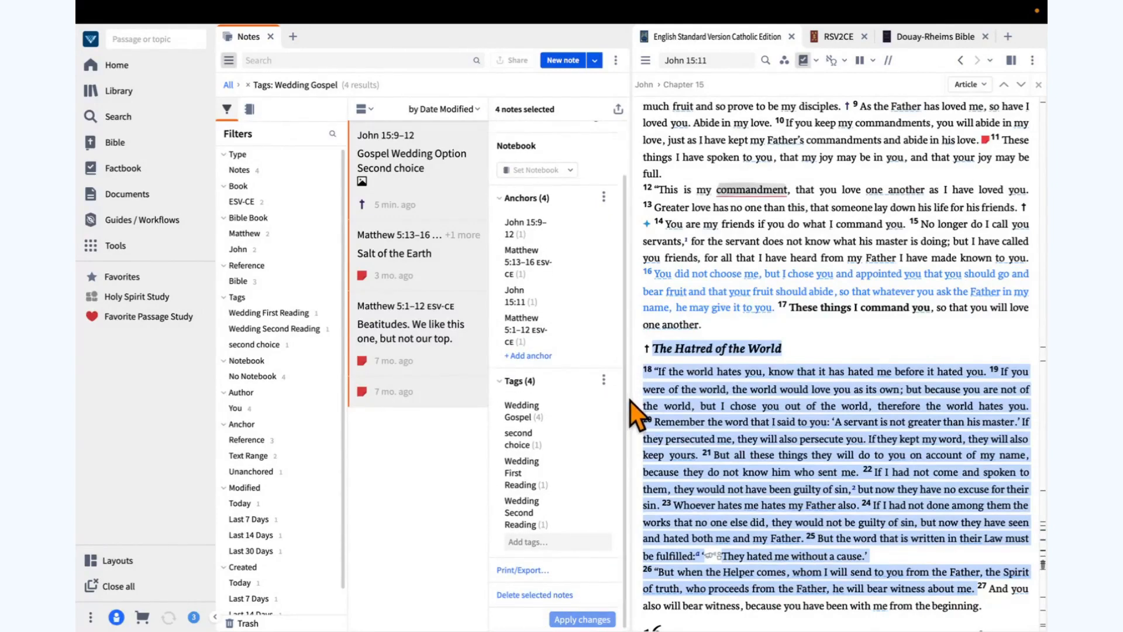
Step: Preview the print/export output of the selected Wedding Gospel notes and close the preview
mouse_move(593, 469)
click(522, 571)
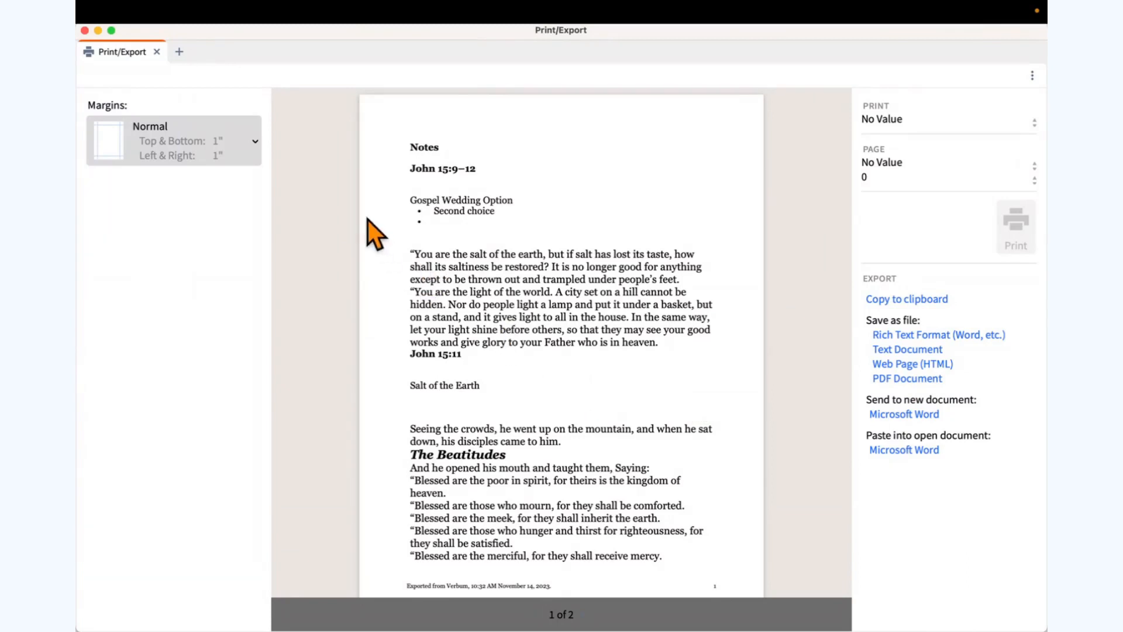
click(157, 51)
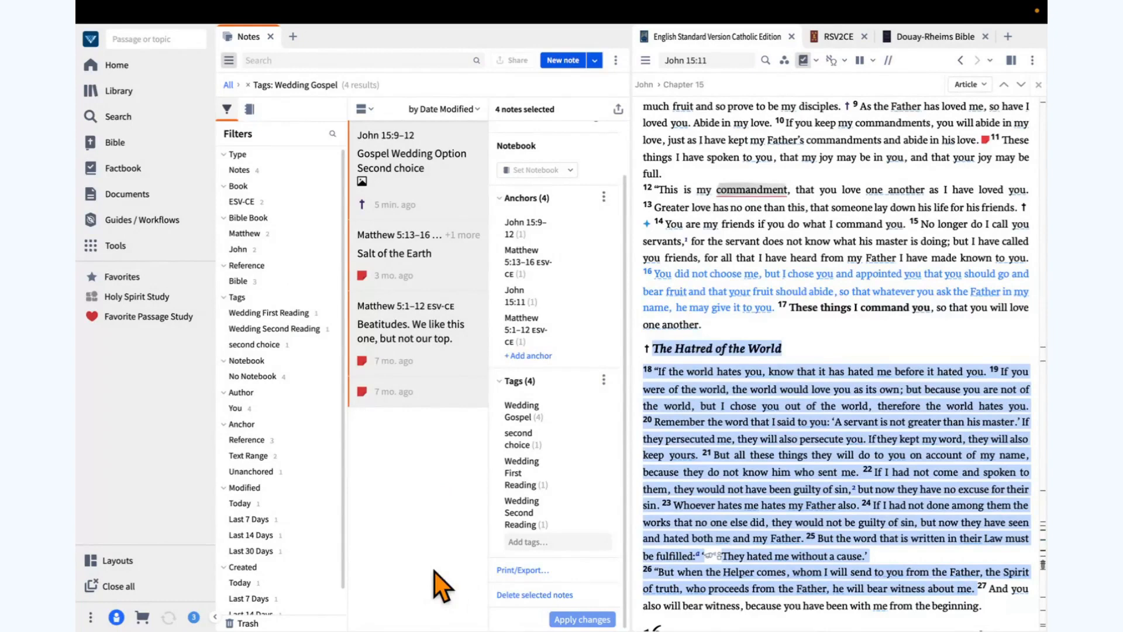
Step: Restore the most recently deleted John 15:9–12 note from the notes trash and return to the notes list
click(248, 623)
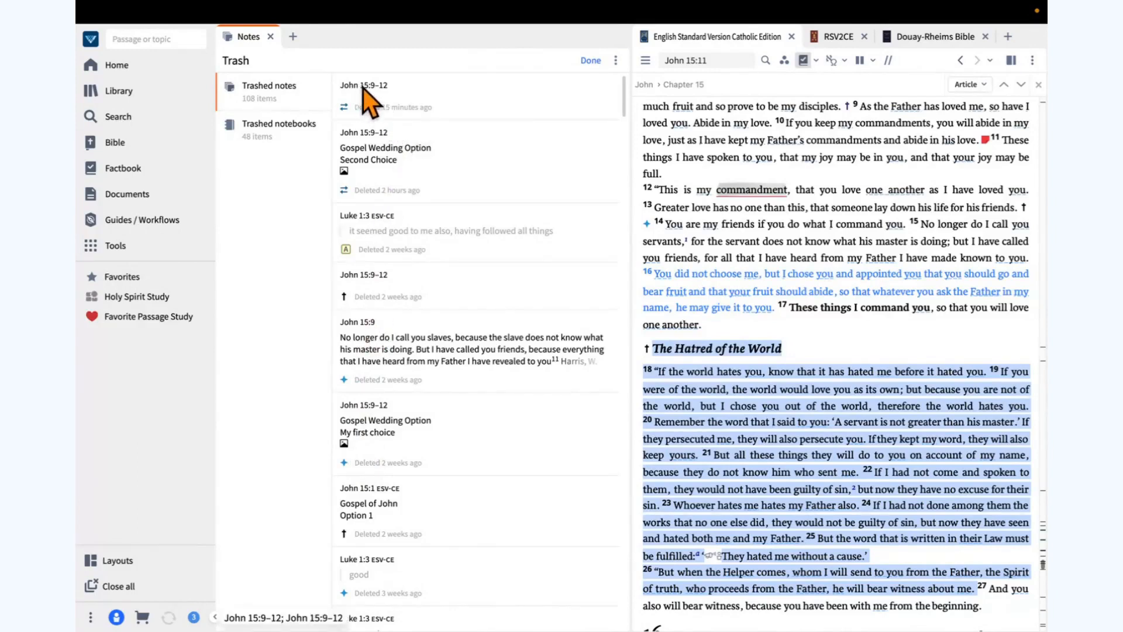
mouse_move(394, 115)
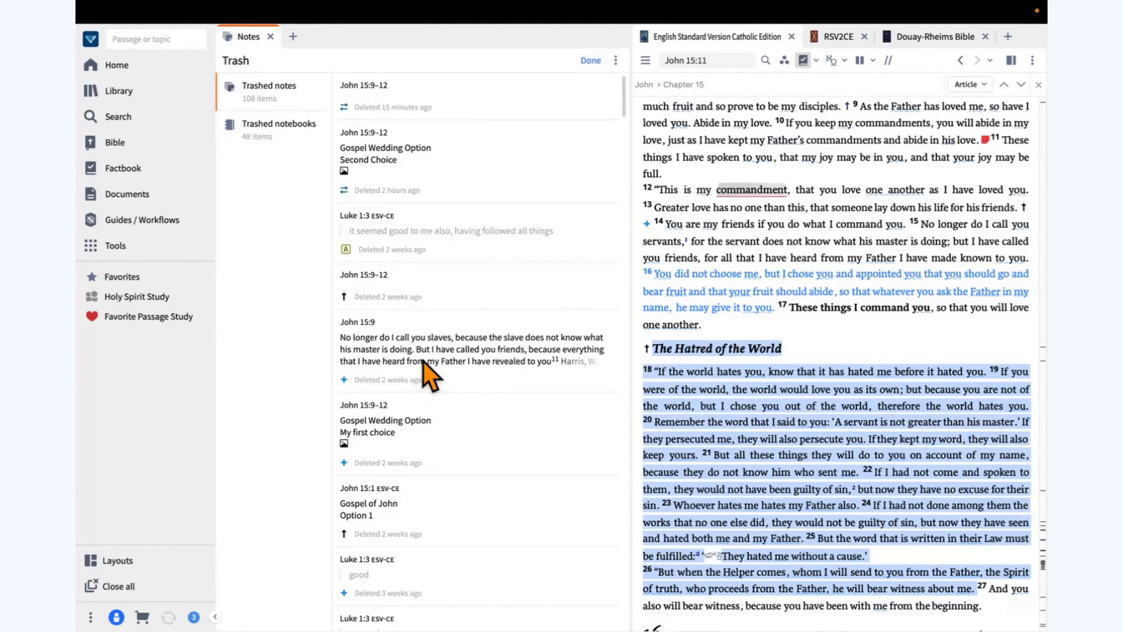
click(489, 85)
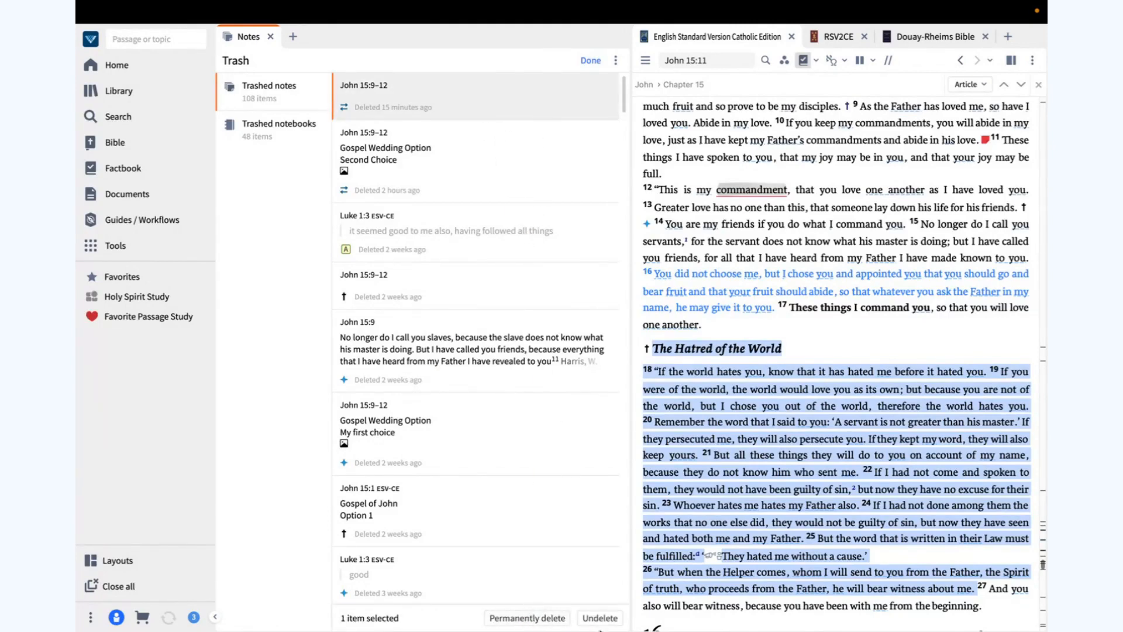
click(601, 619)
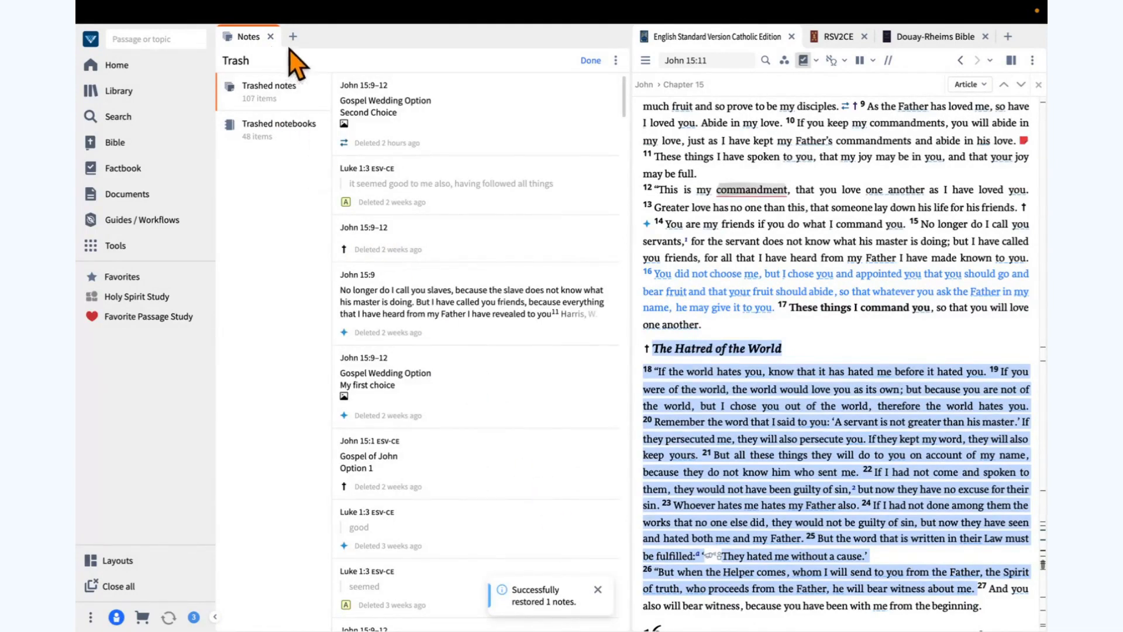
click(592, 62)
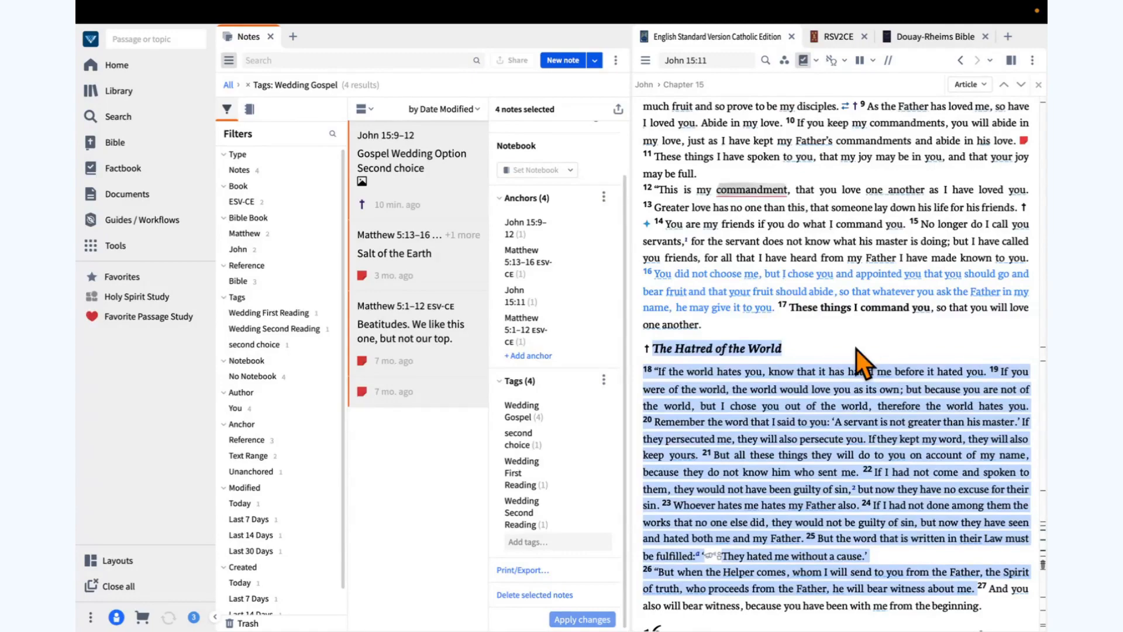
key(ctrl+Right)
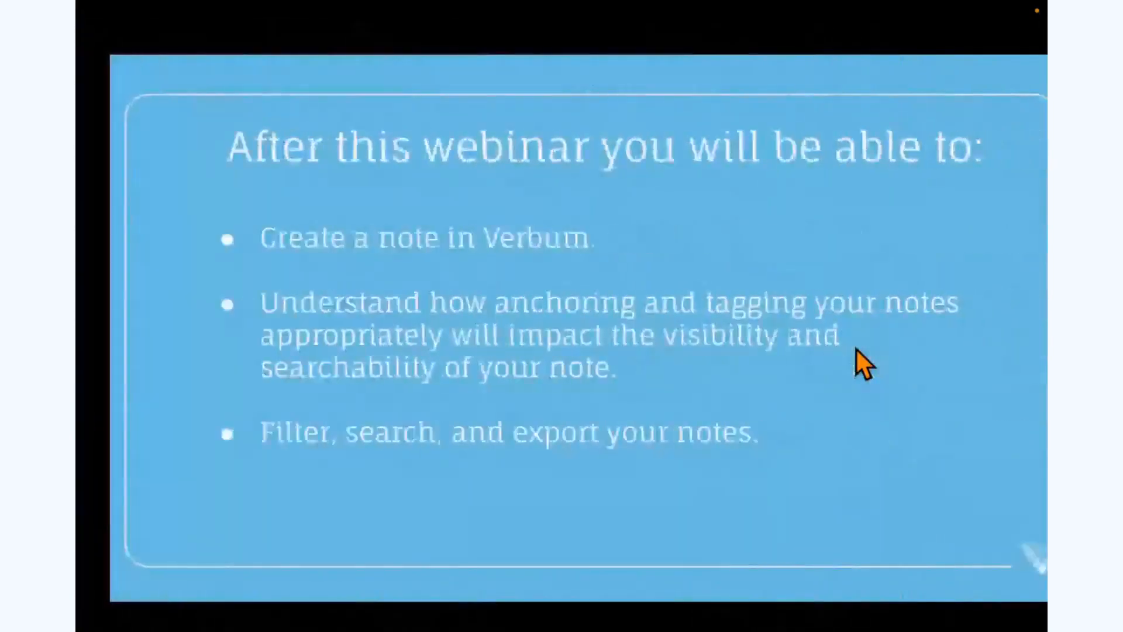
key(Right)
key(Right)
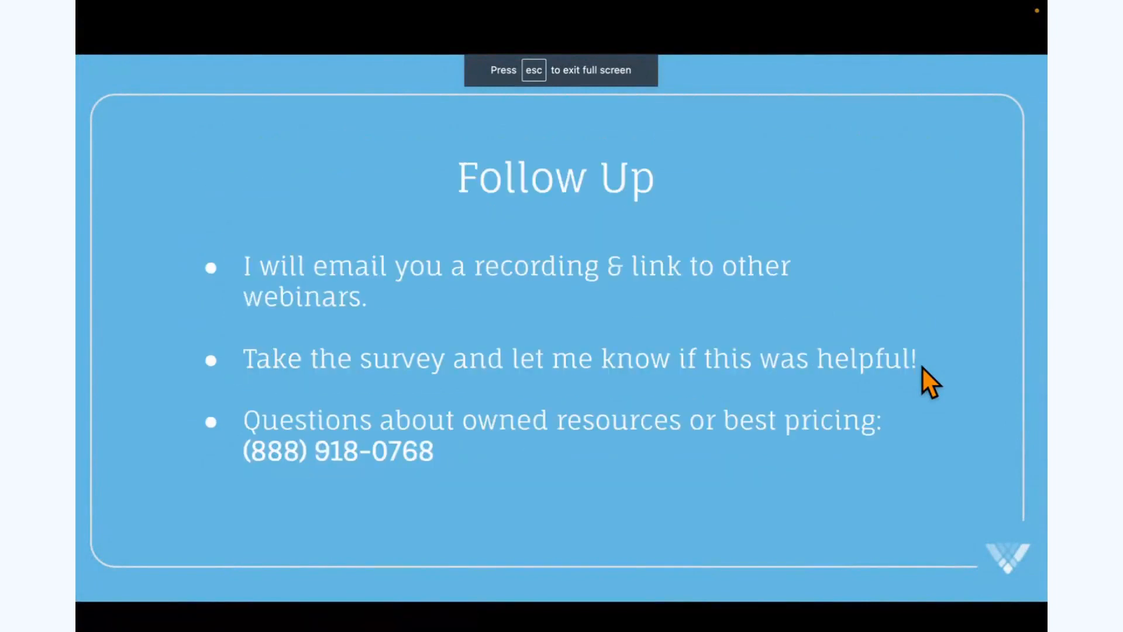
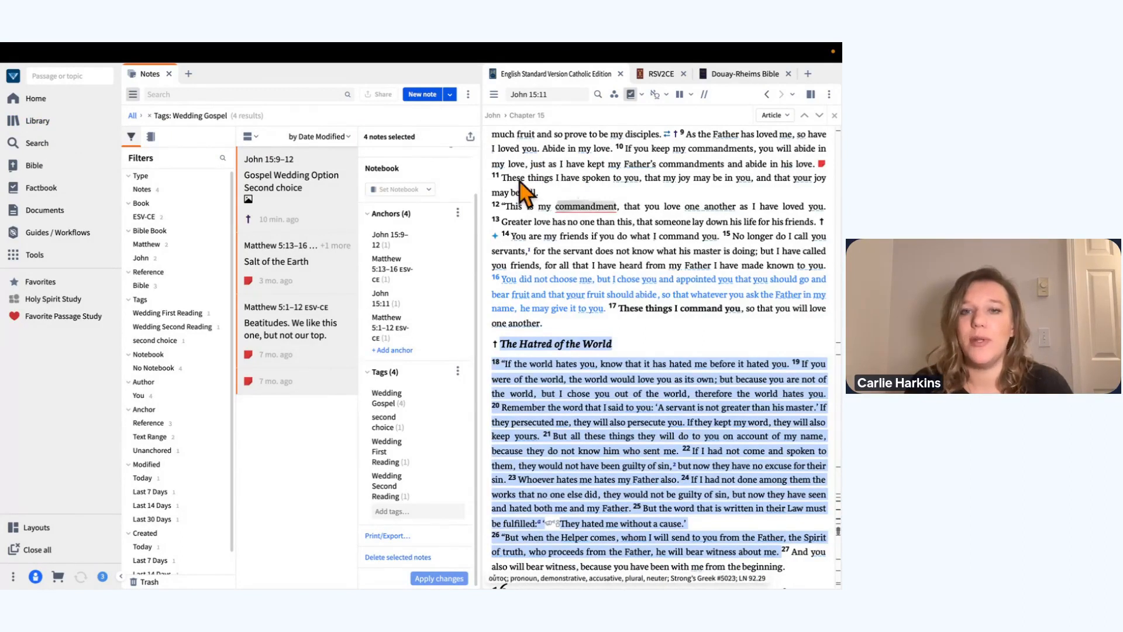
Step: Create a new note anchored to the selected text of John 15:11, "These things I have spoken to you" through "may be full"
drag(501, 179, 537, 190)
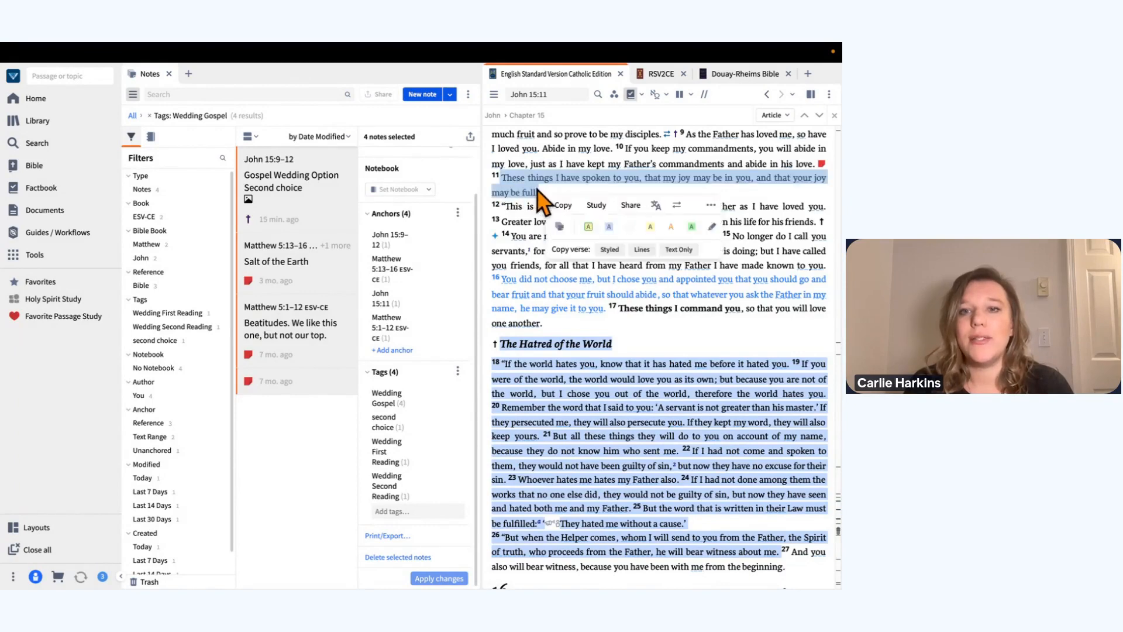
click(559, 227)
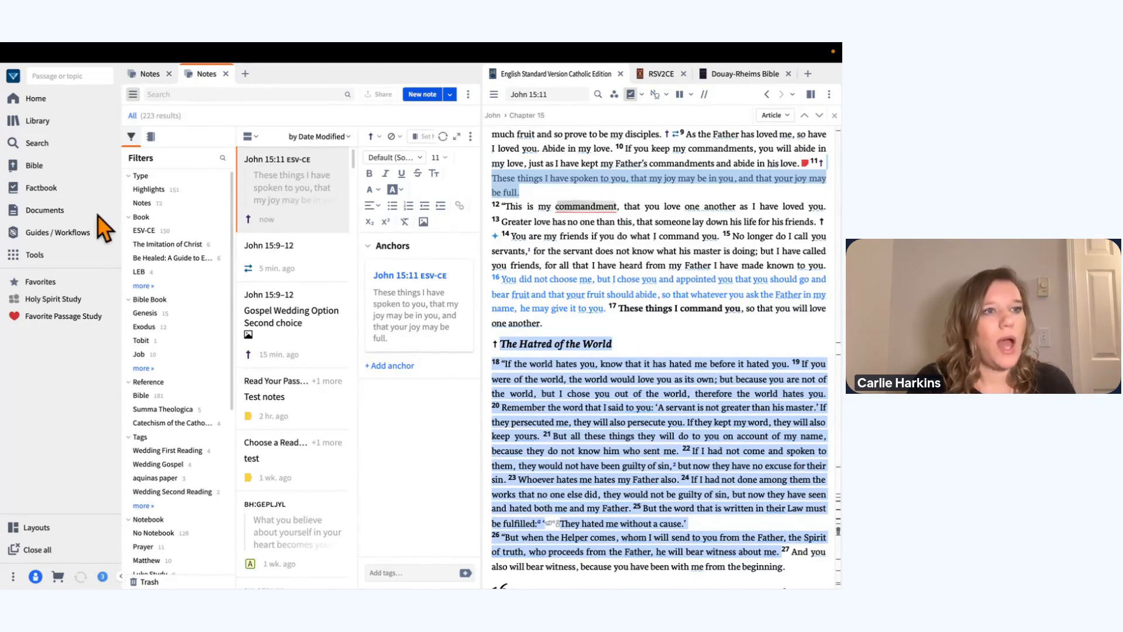
Step: Filter your documents by the type Notebook and delete the notebook "Basic Bible Study | Luke 7:18–23"
click(59, 206)
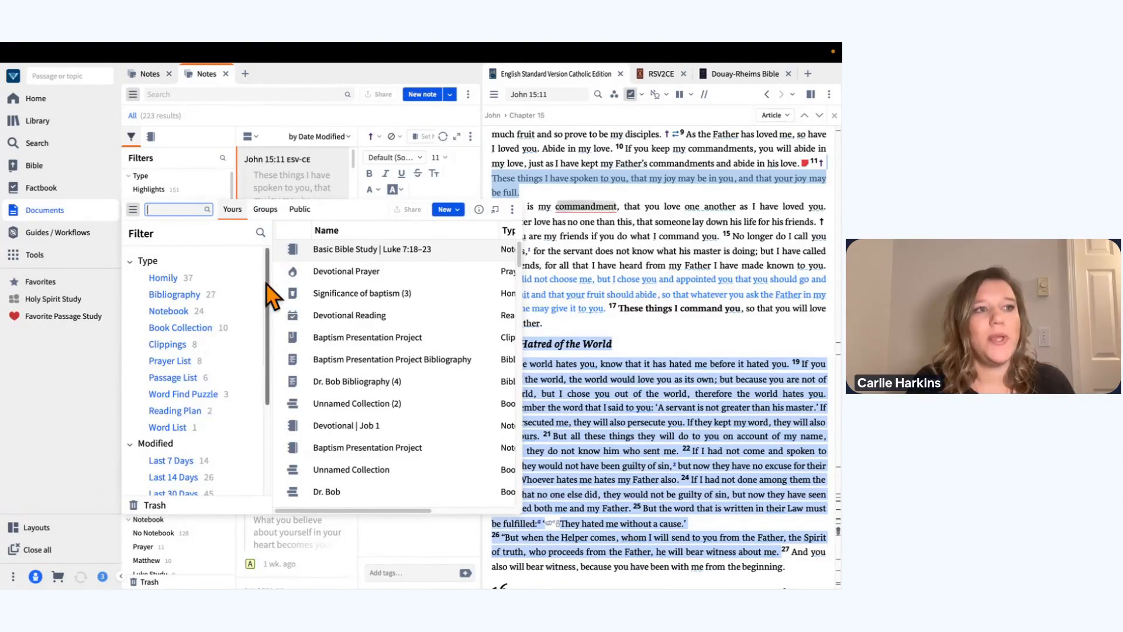
click(287, 130)
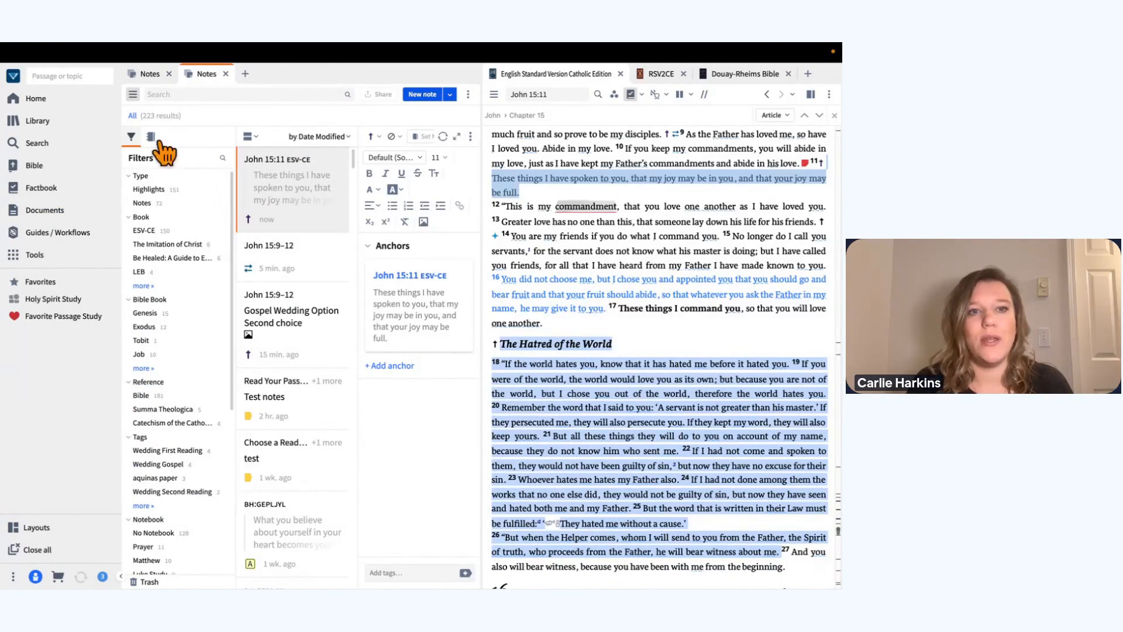
click(48, 209)
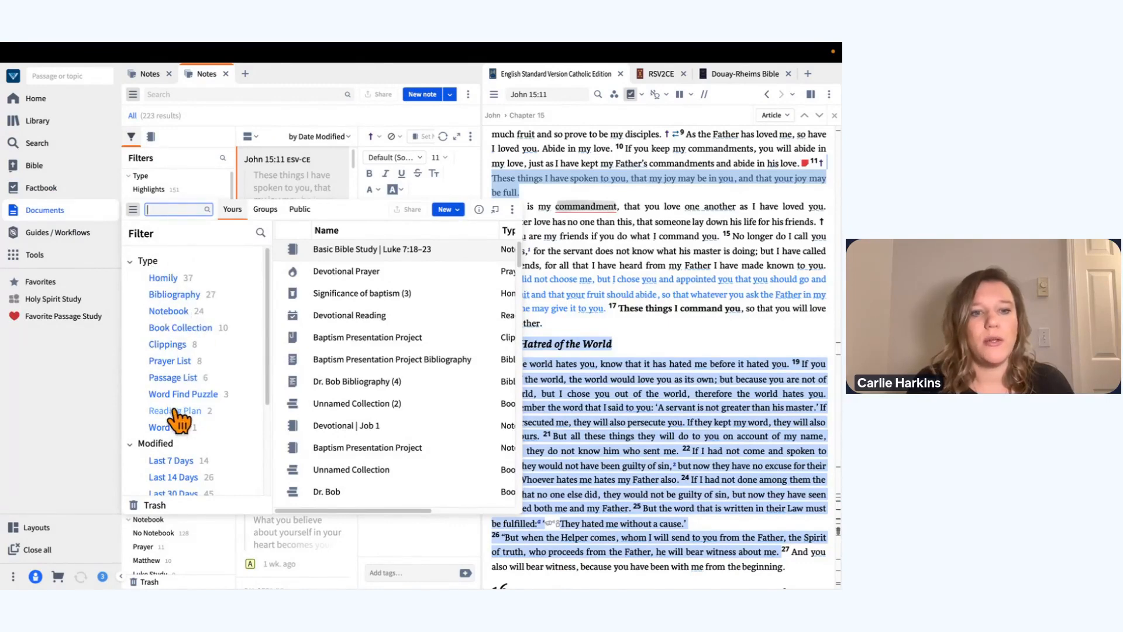
click(172, 312)
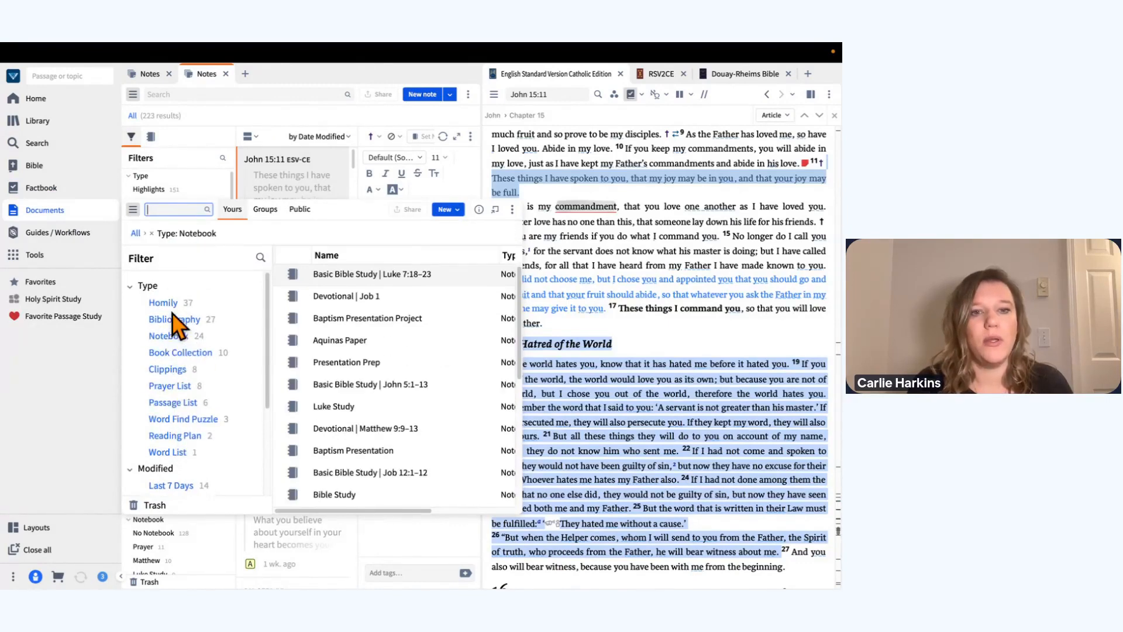
right_click(414, 273)
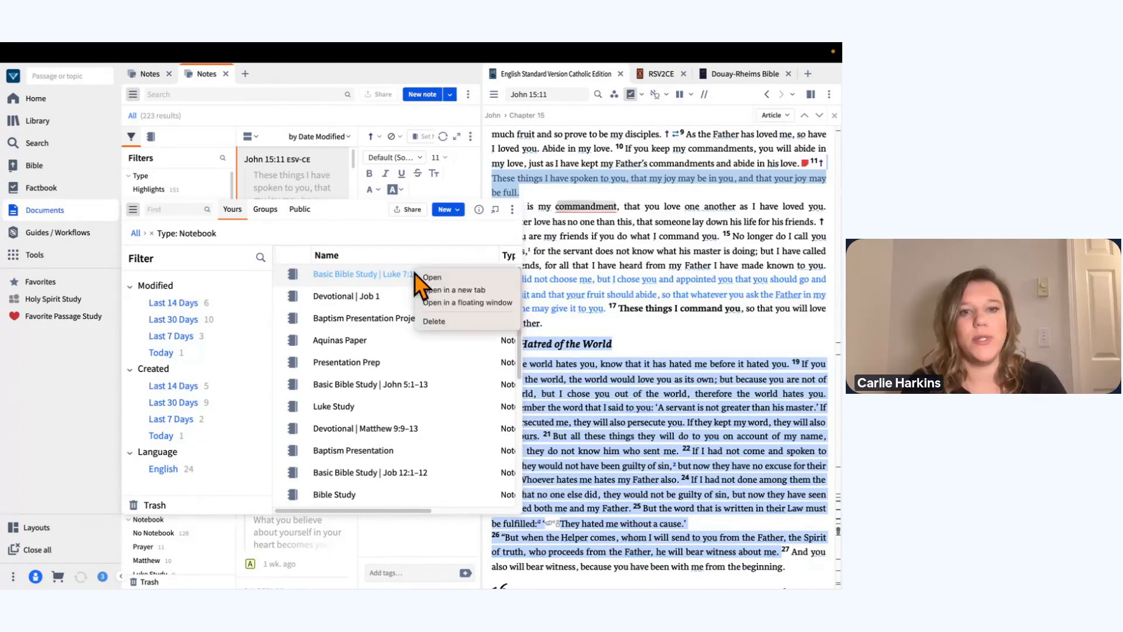
click(436, 322)
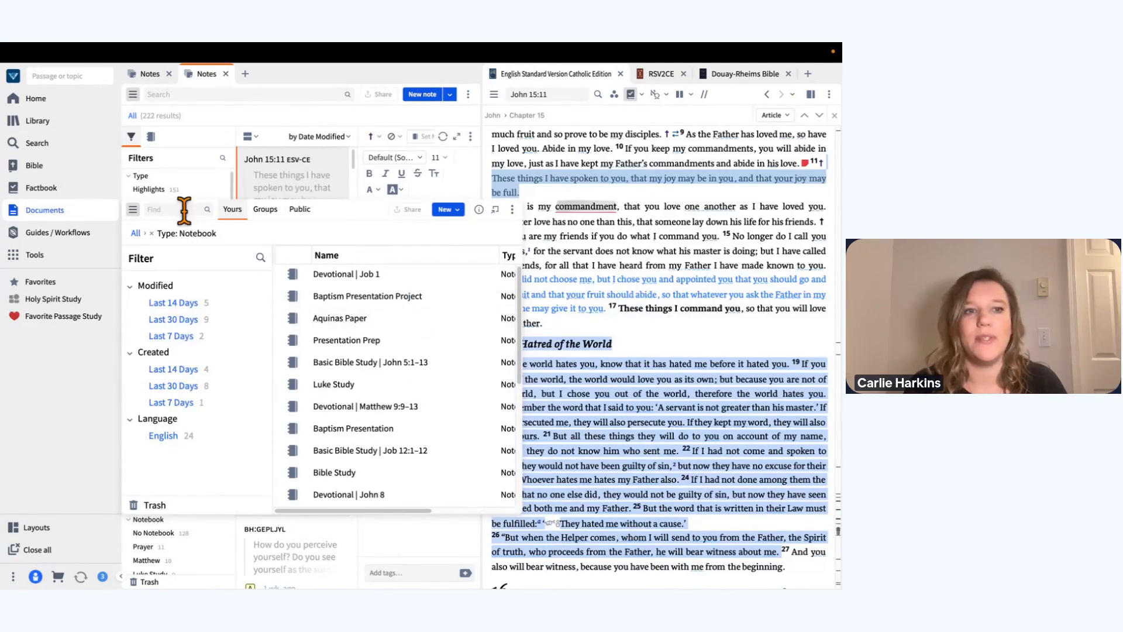
click(79, 403)
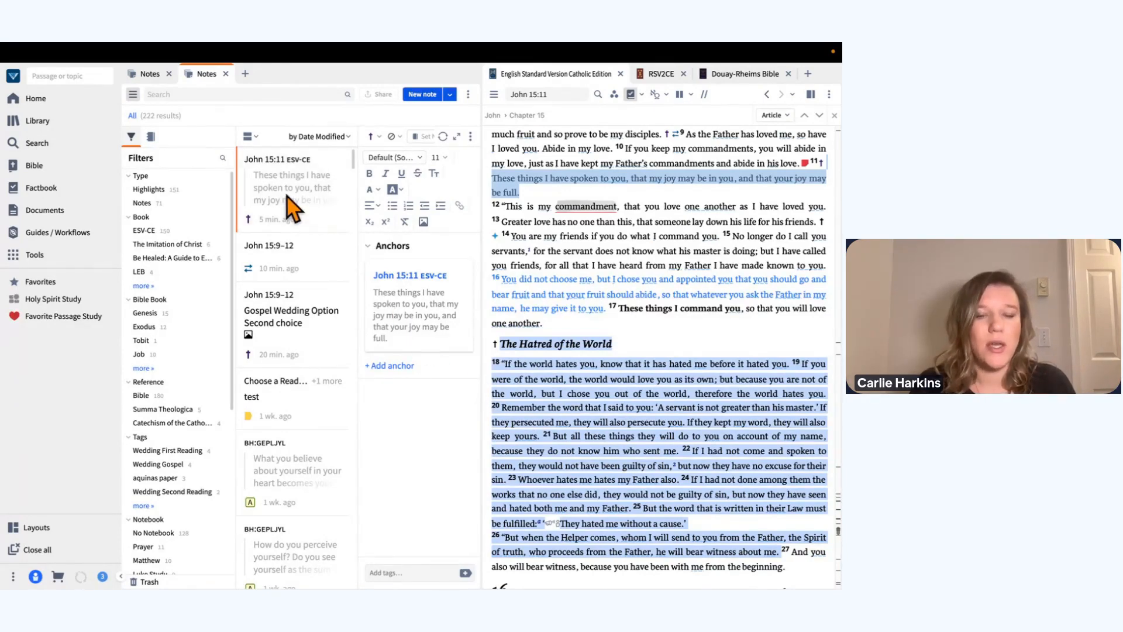
Step: Select the John 15:11 note and both John 15:9–12 notes and view the notebooks they can be assigned to
shift+click(282, 320)
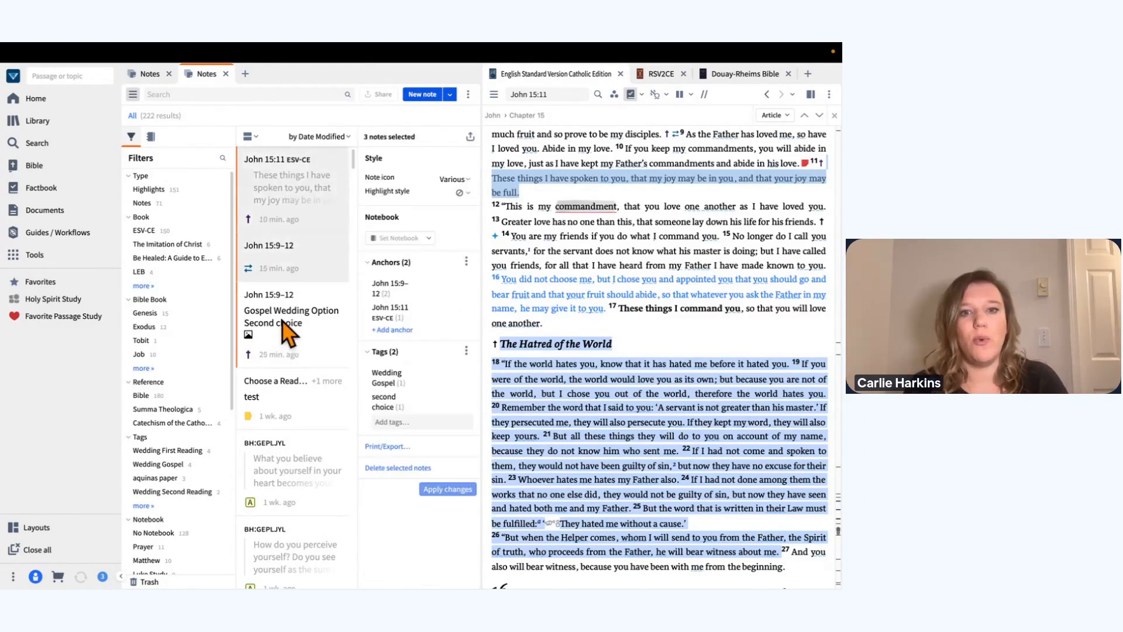
click(429, 239)
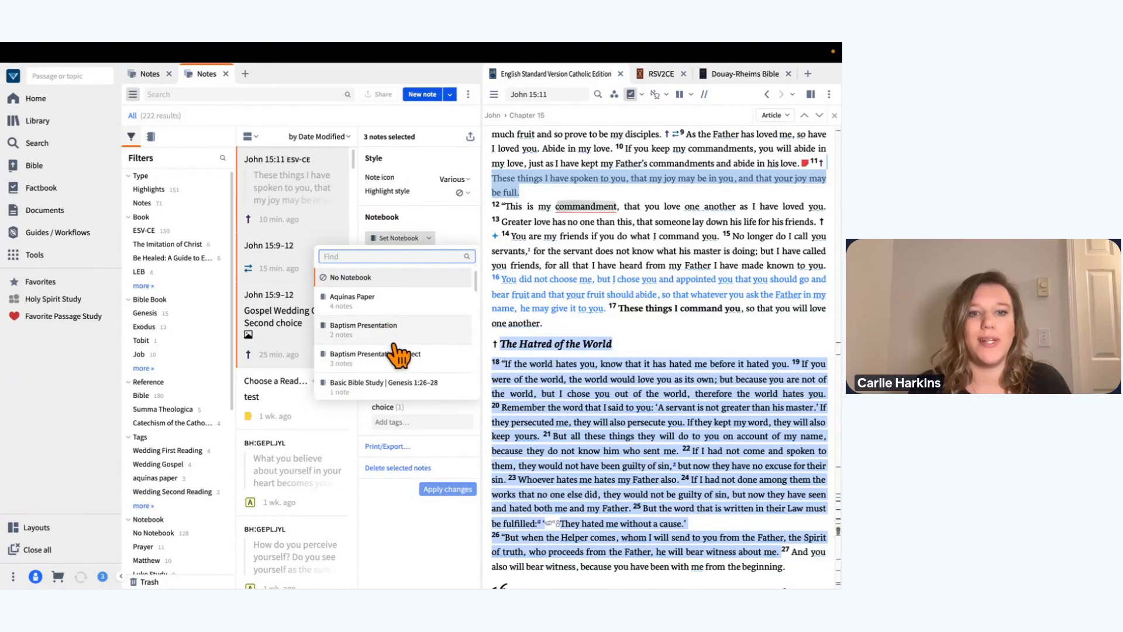
click(460, 236)
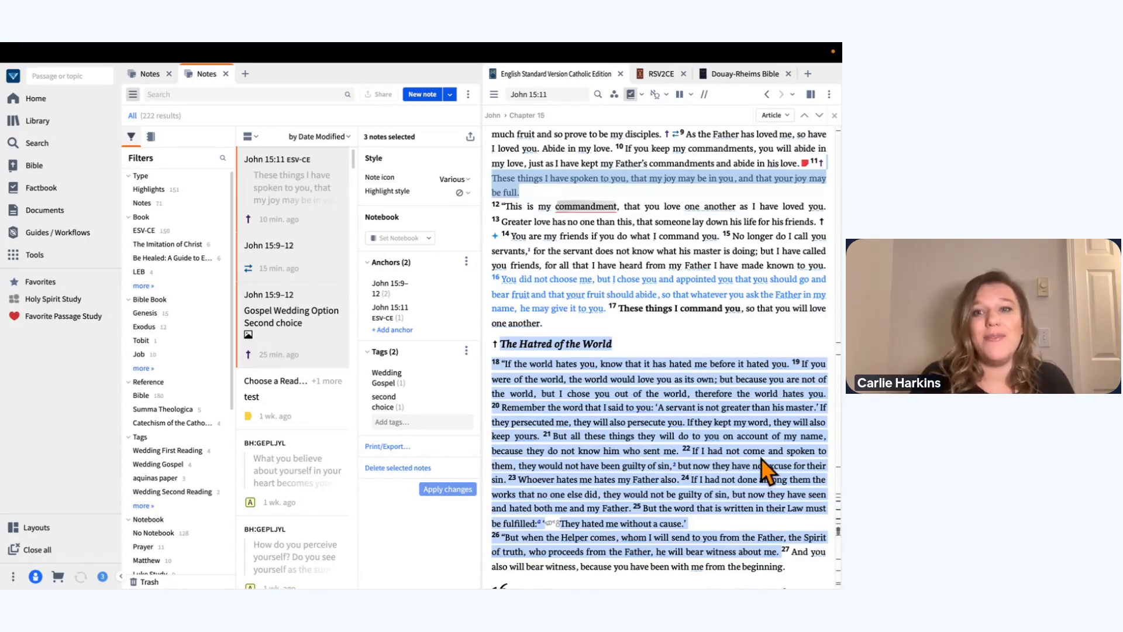
key(ctrl+Right)
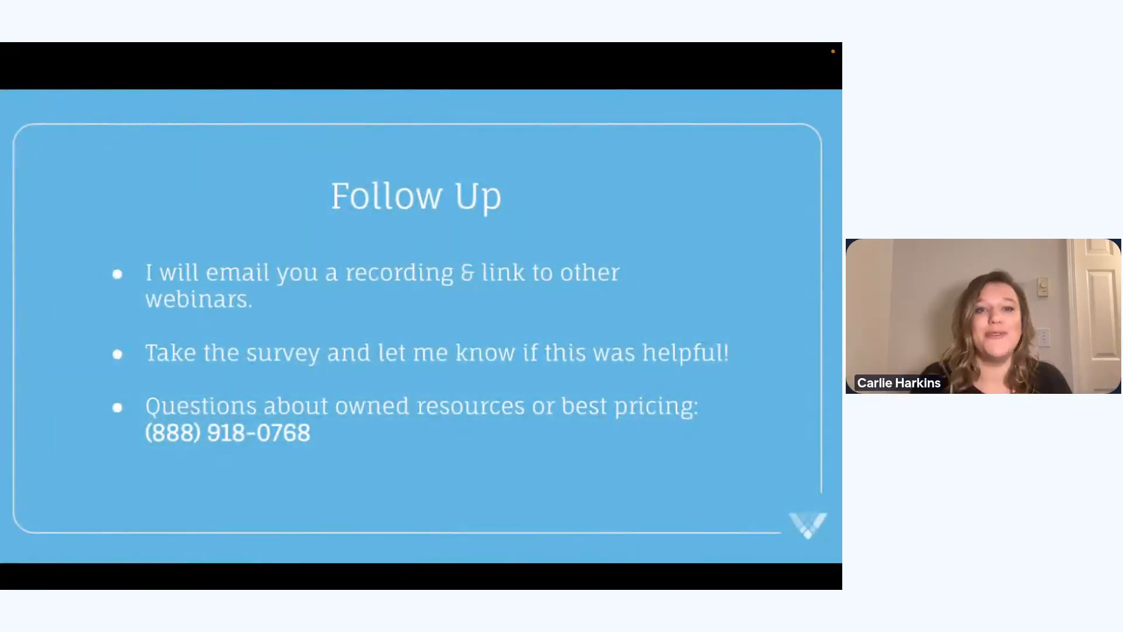